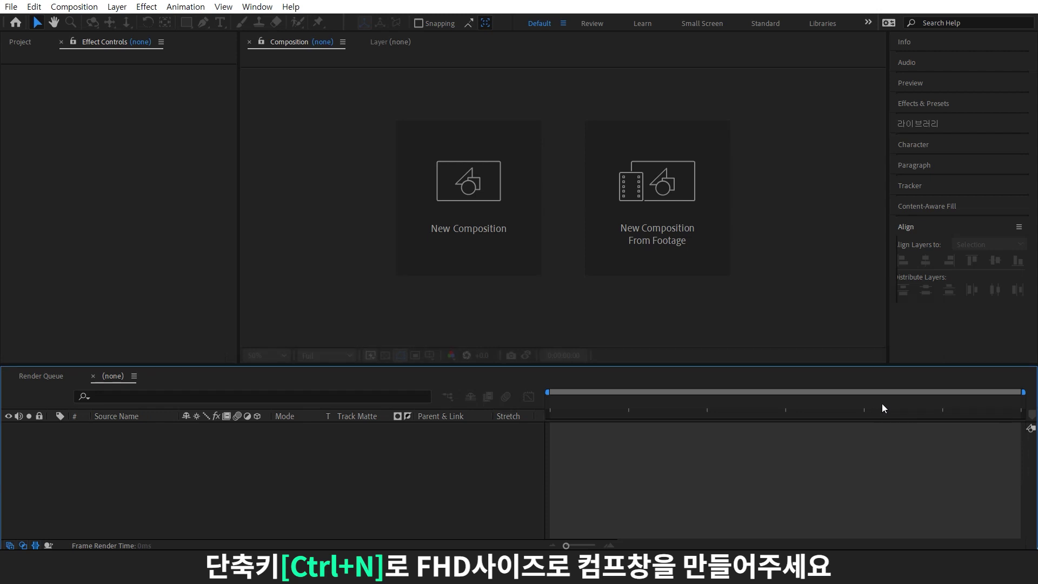
Create a new 1920x1080 composition containing a full-frame black solid layer
key(ctrl+n)
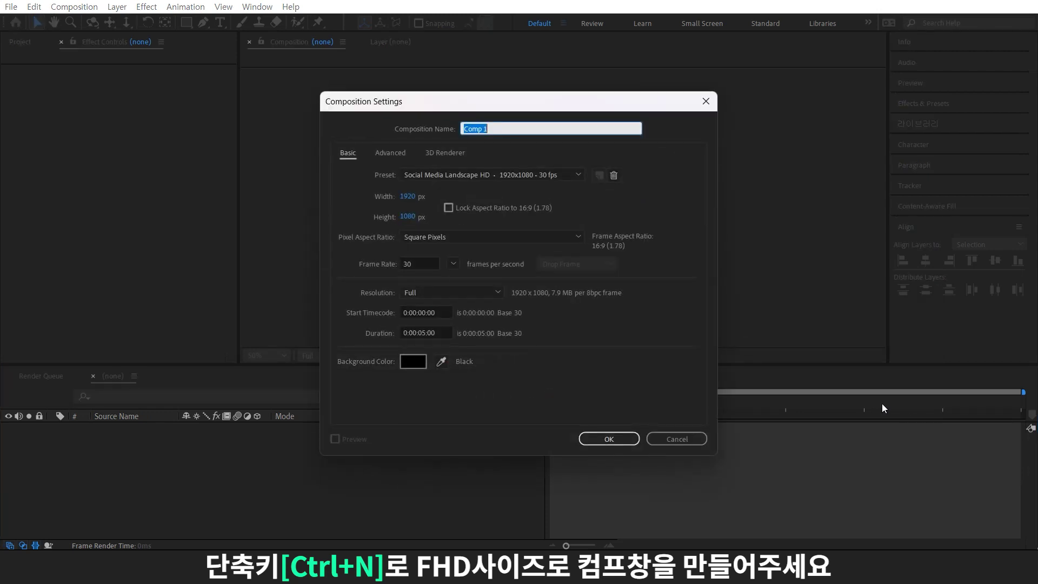
click(627, 441)
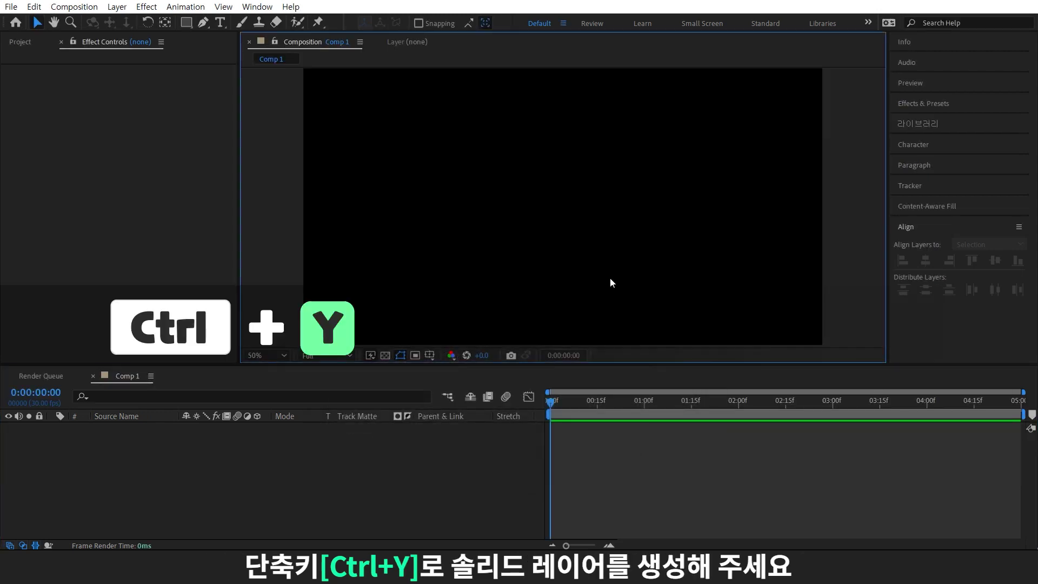
key(ctrl+y)
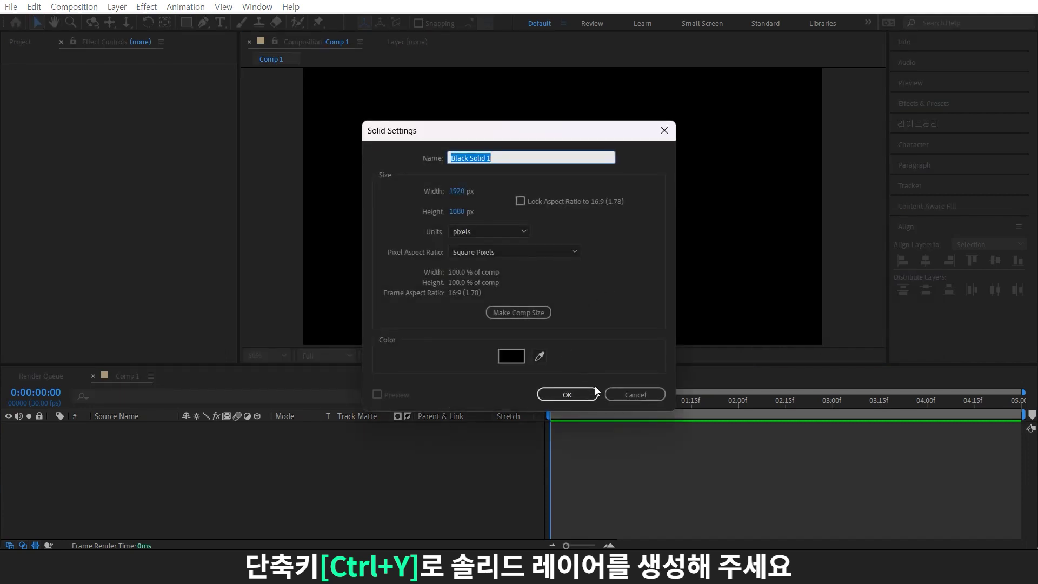
click(582, 398)
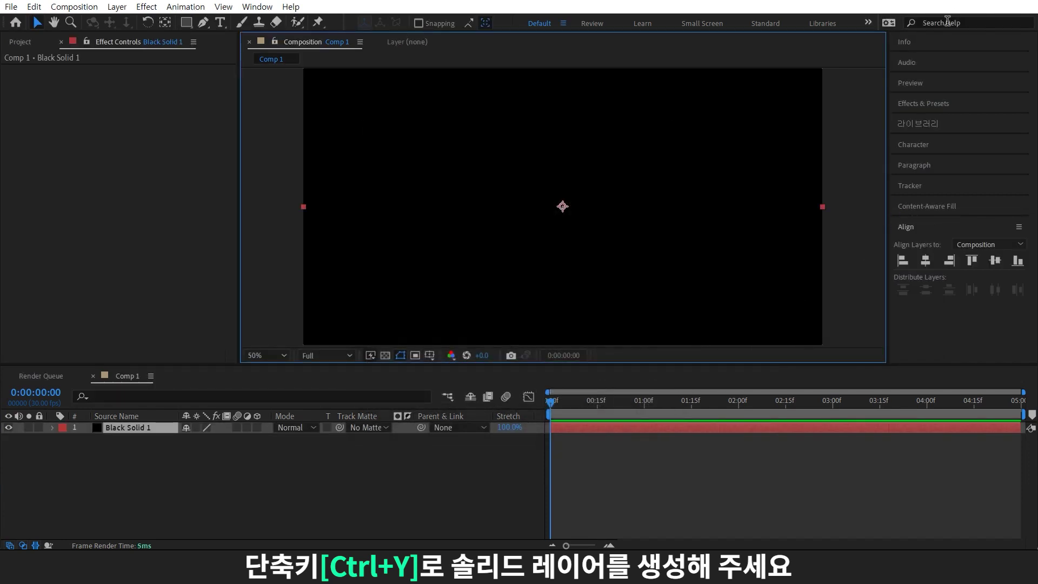
key(ctrl+5)
Apply a radial Gradient Ramp to the black solid, from dark red to near-black red
click(928, 123)
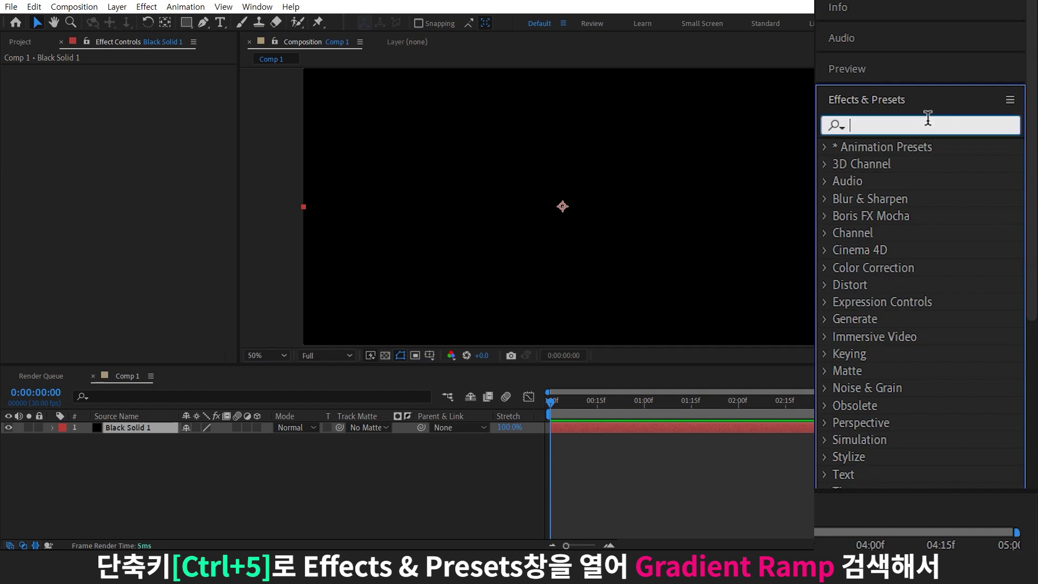
text(ramp)
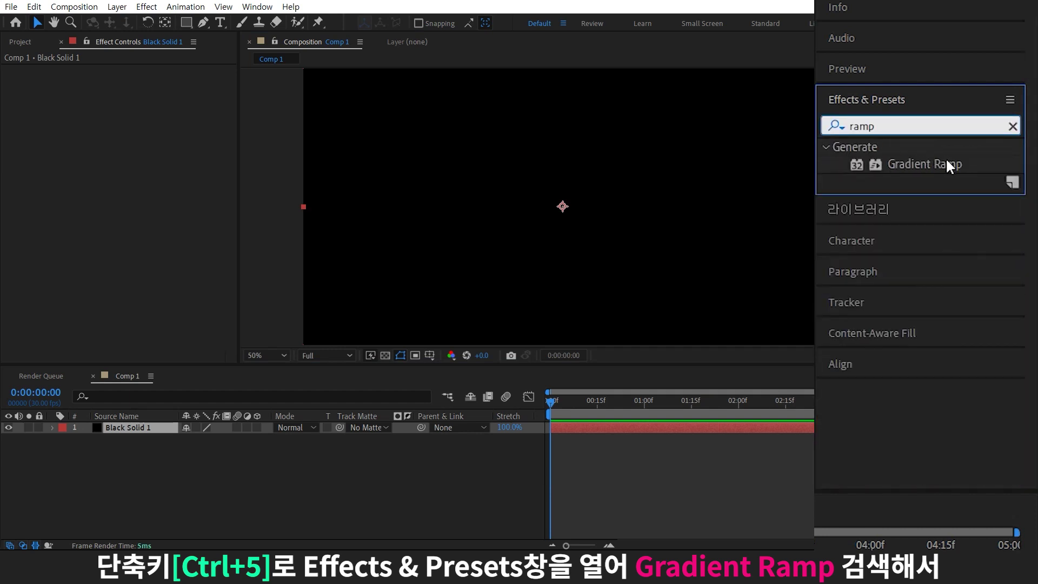
drag(948, 161, 128, 430)
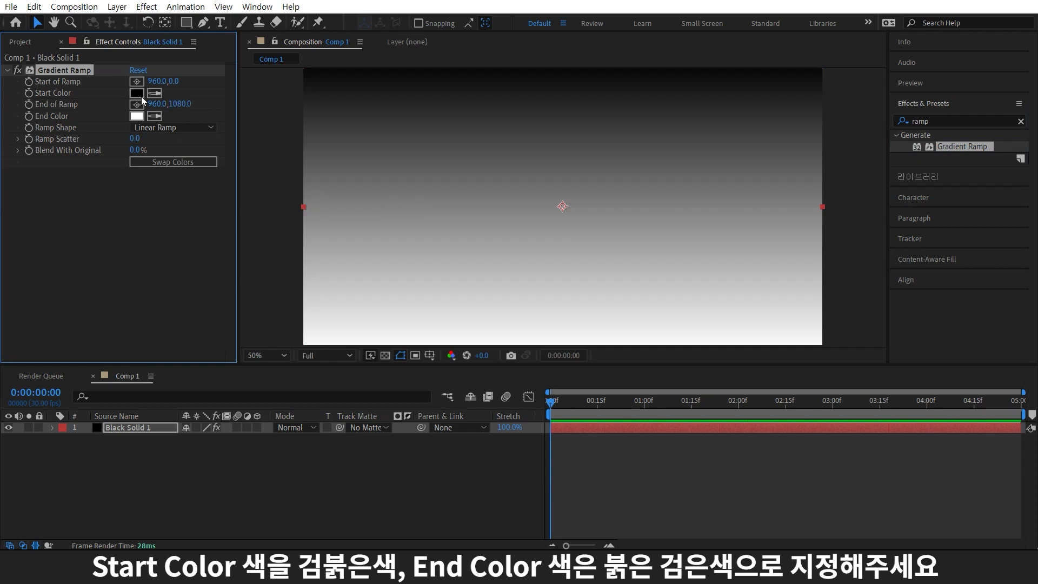
click(141, 96)
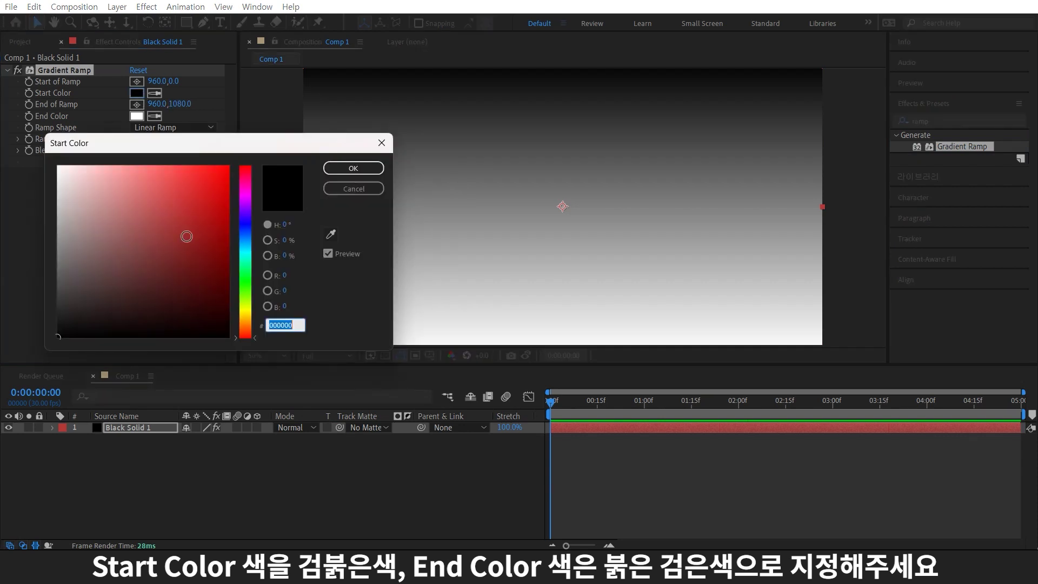
click(229, 294)
click(352, 168)
click(136, 115)
click(204, 306)
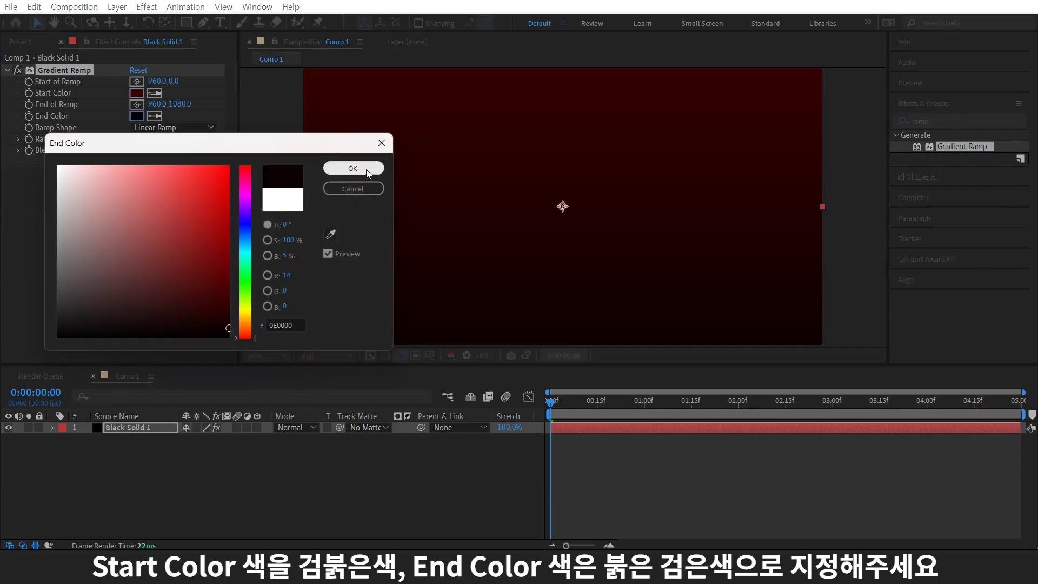
click(353, 168)
click(172, 127)
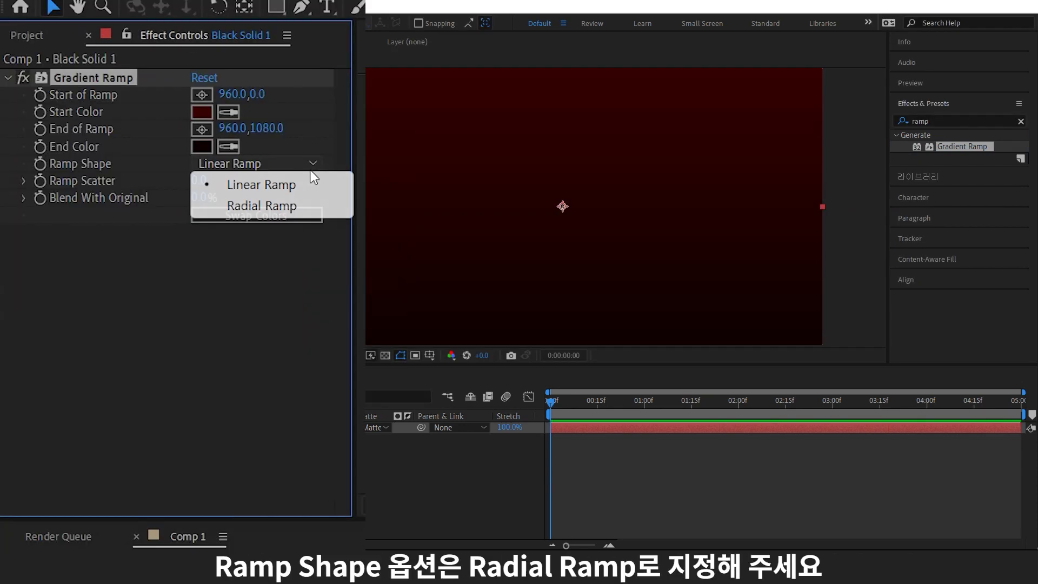
click(303, 206)
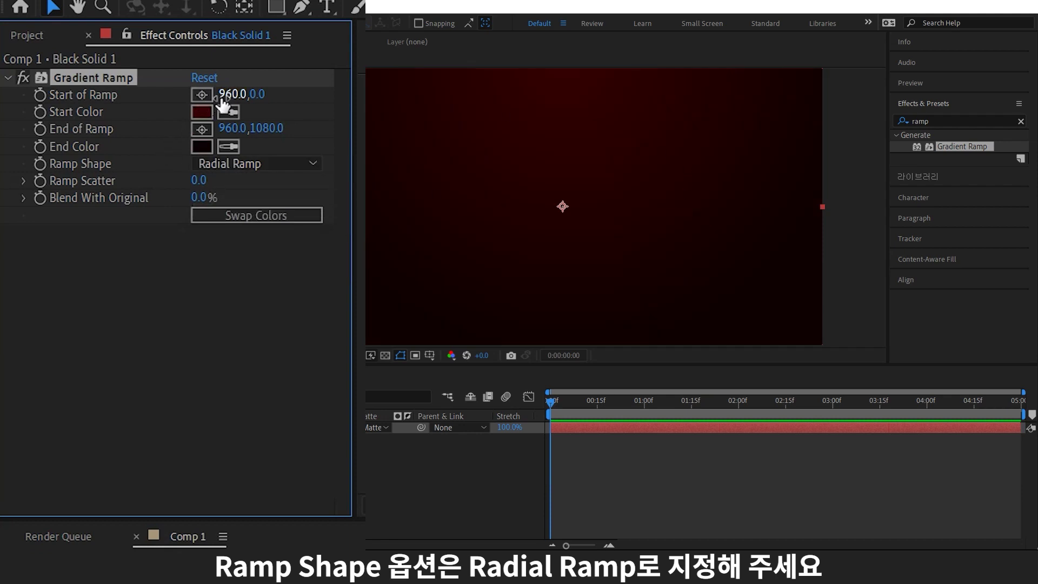
Set the ramp start to 960,540 and the ramp end to 0,0
click(256, 94)
text(540)
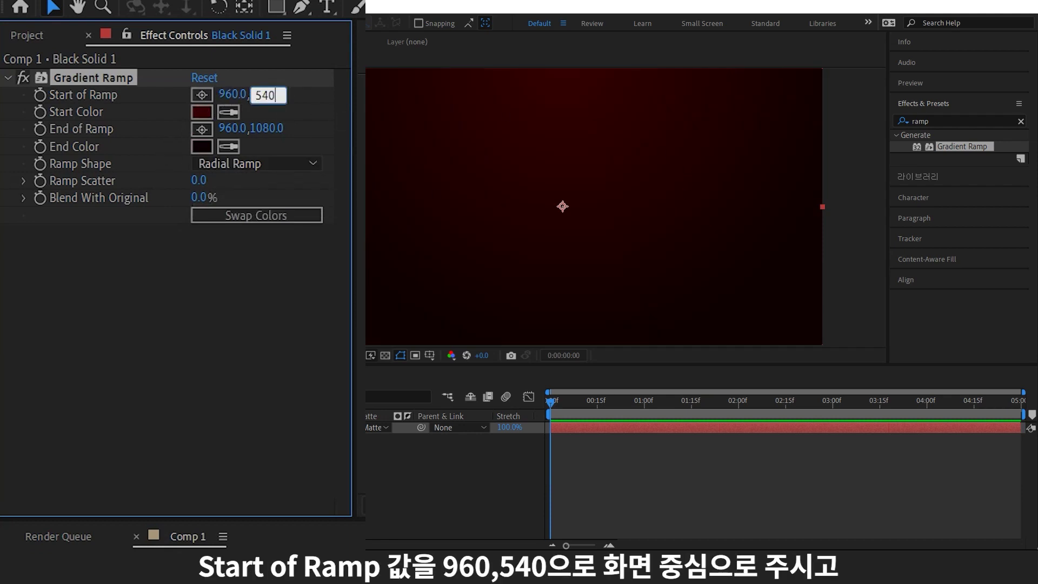
key(Return)
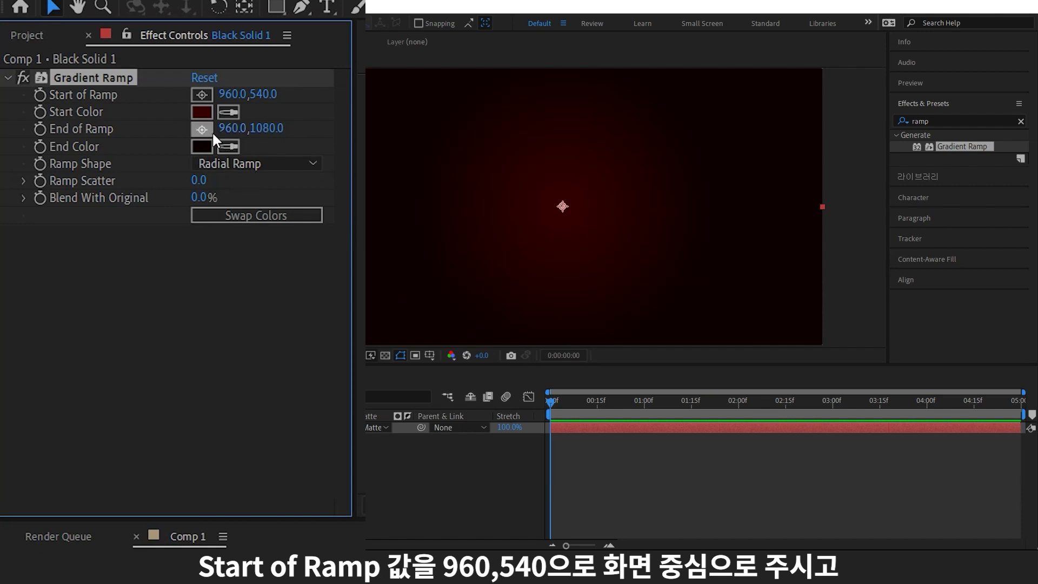
click(238, 130)
text(0)
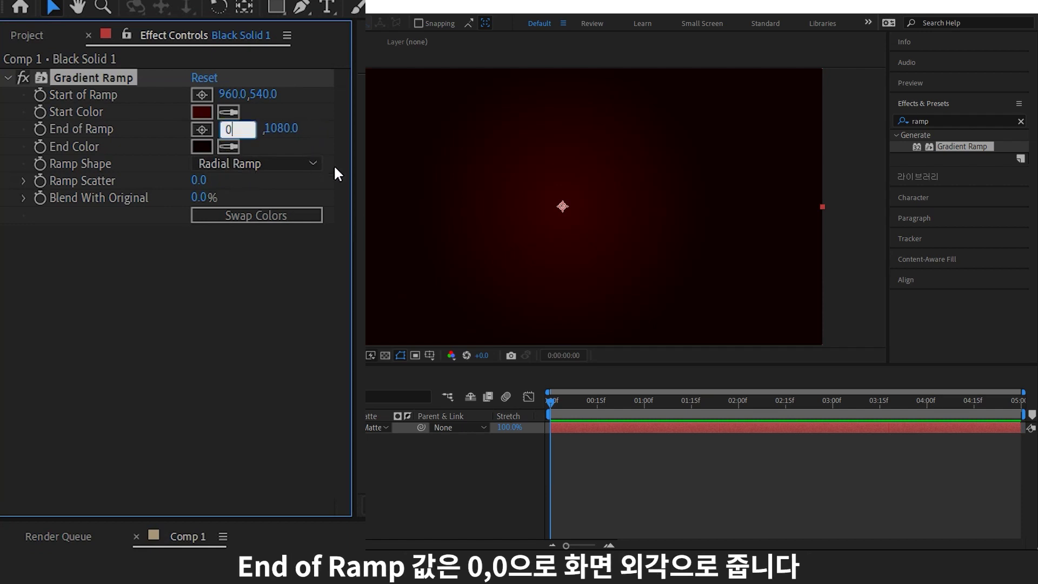
key(Tab)
text(0)
key(Return)
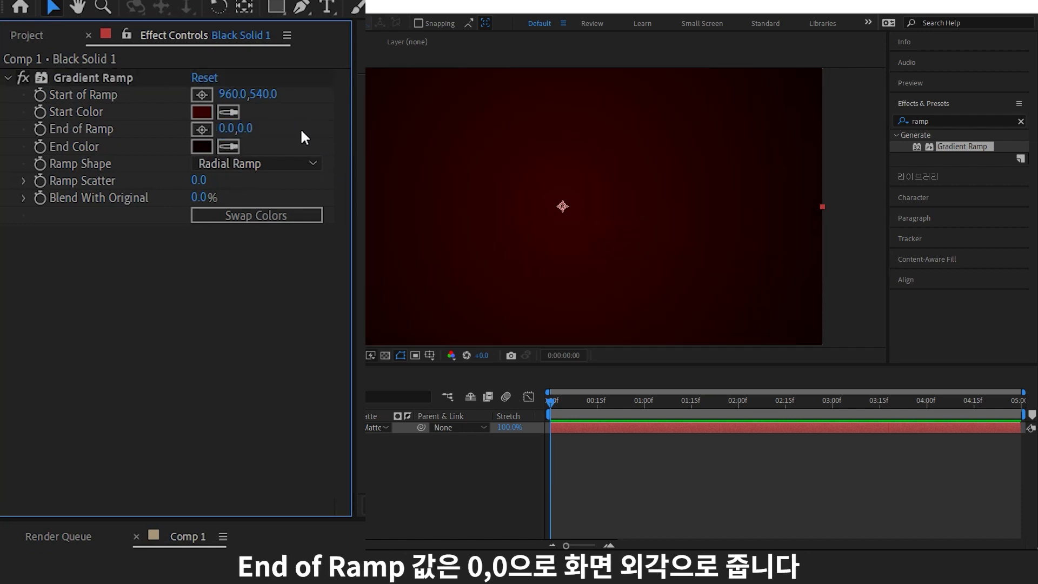
Start a new text layer in the composition
click(522, 249)
key(ctrl+t)
click(457, 238)
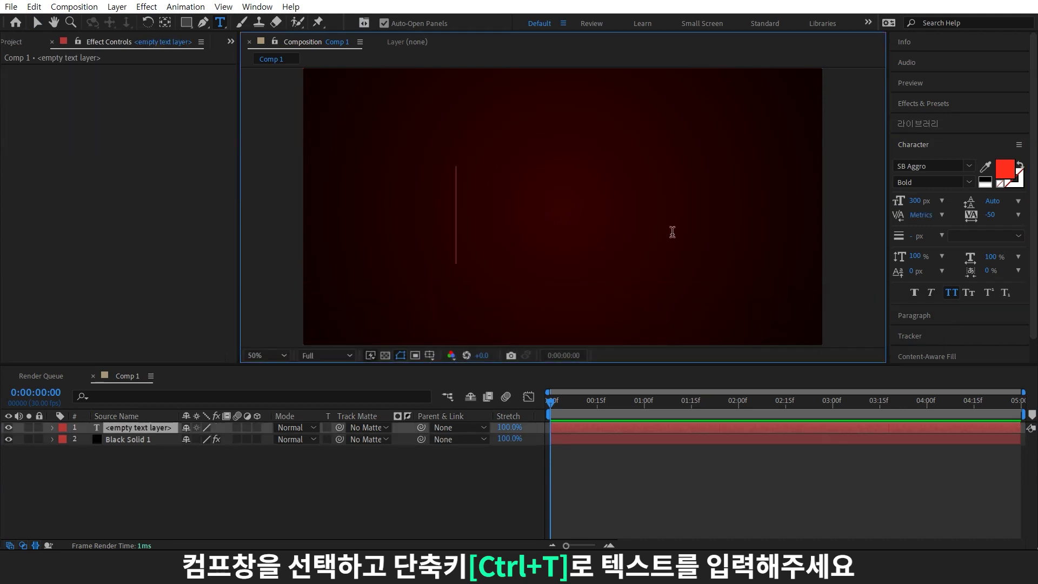
Type ERROR and align it to the horizontal and vertical centre of the composition
text(ERROR)
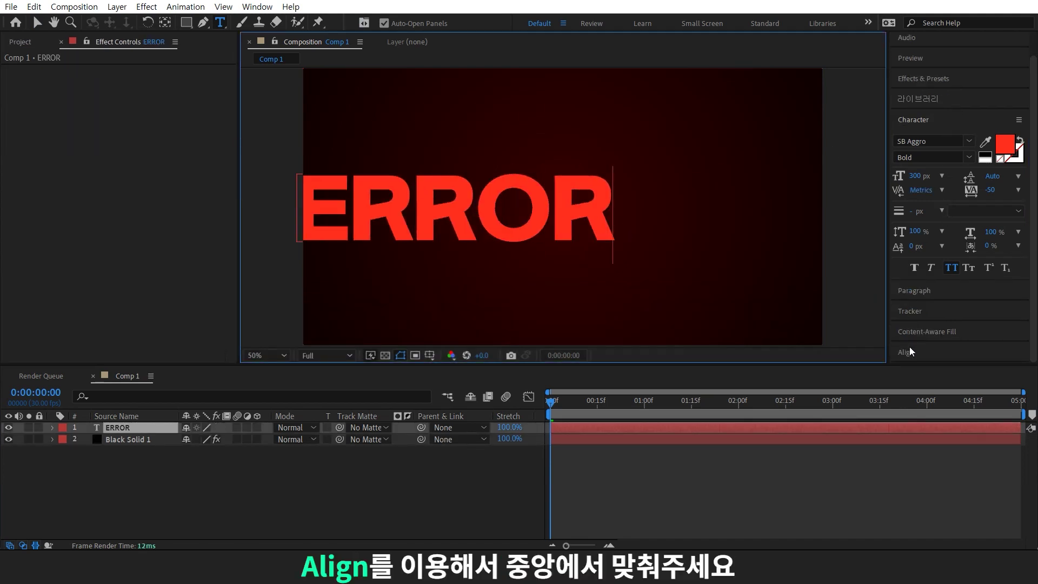
click(913, 353)
click(926, 262)
click(998, 268)
key(ctrl+5)
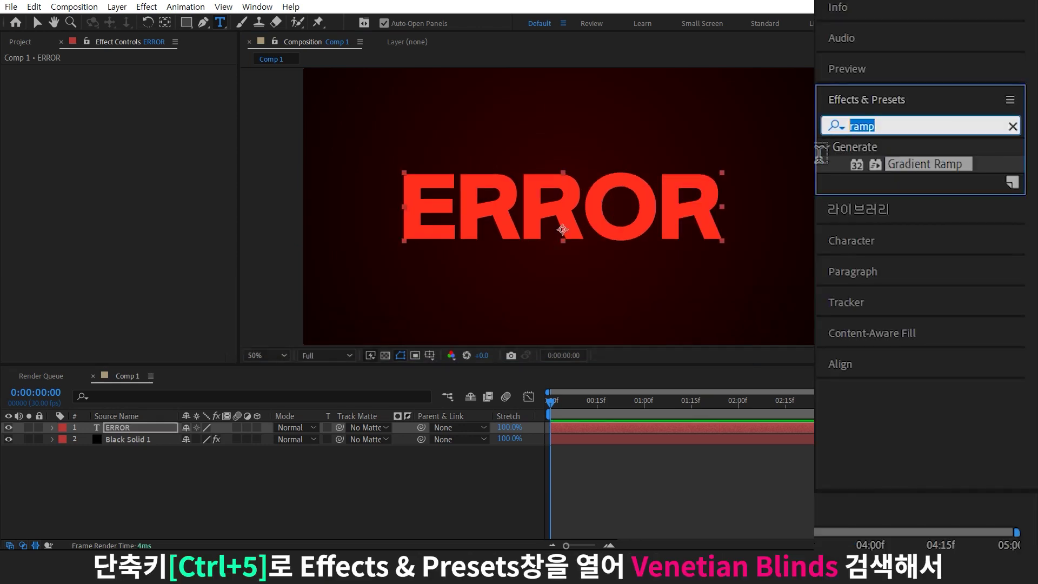
Add Venetian Blinds to ERROR with 50% completion, 90° direction and width 10
text(ven)
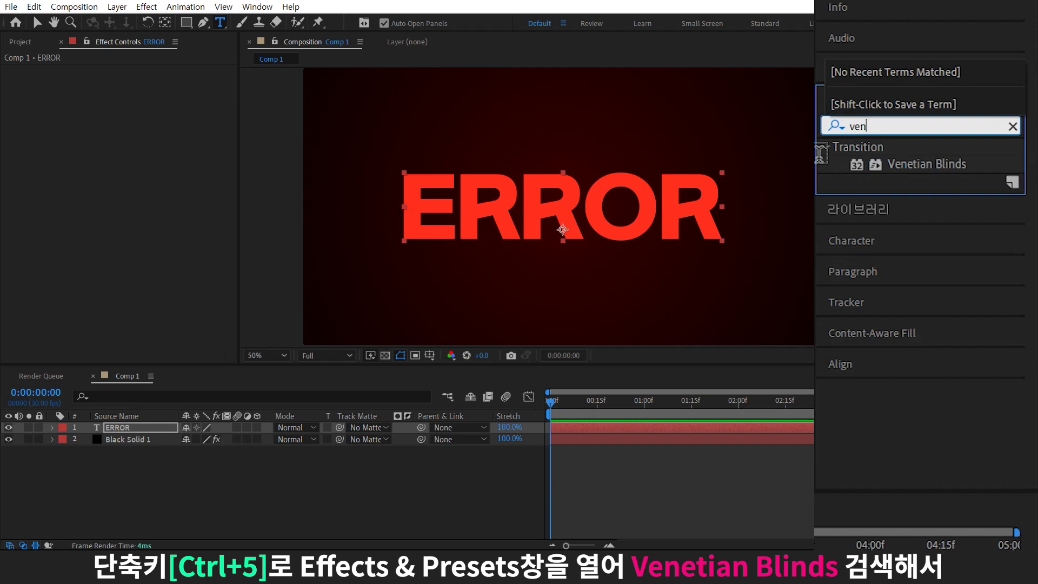
drag(927, 164, 153, 429)
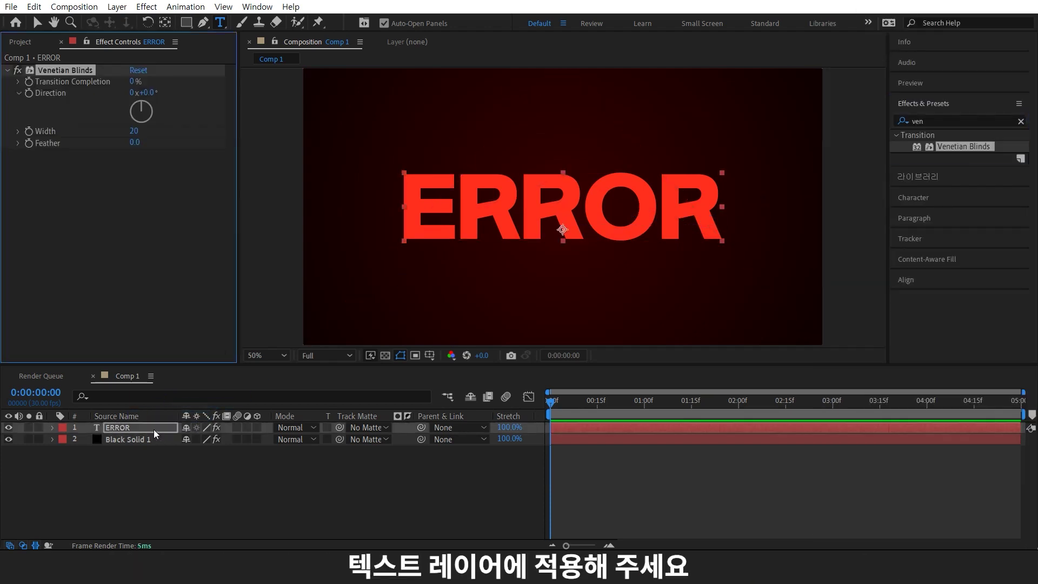
key(v)
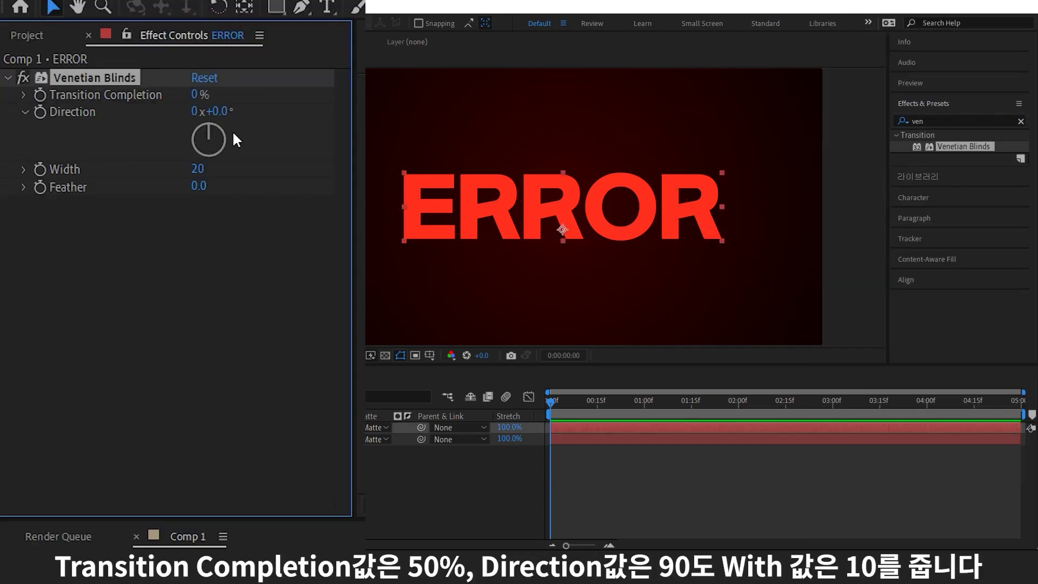
click(134, 82)
text(50)
key(Return)
drag(220, 135, 227, 144)
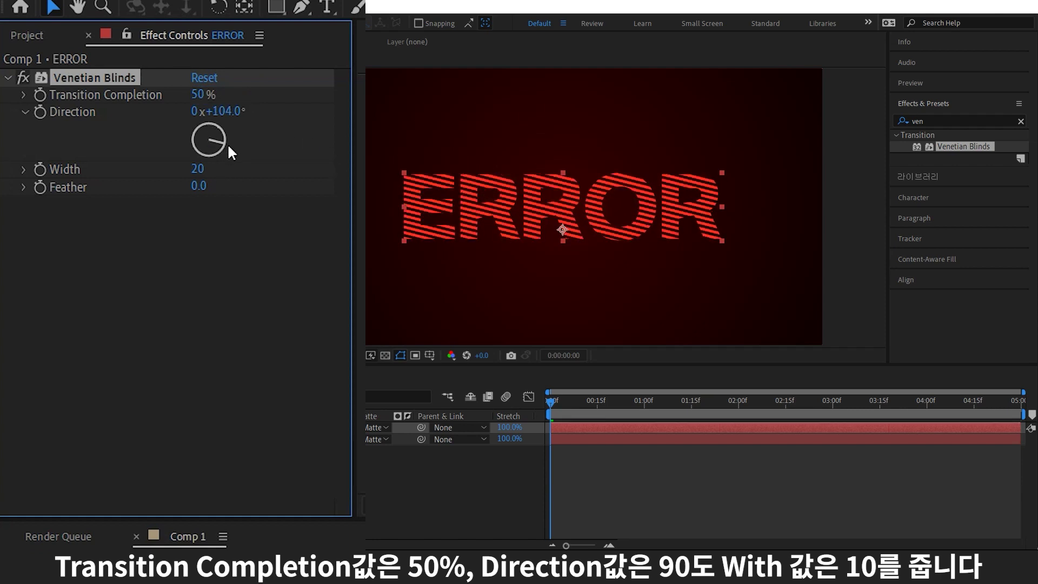
click(198, 168)
text(10)
key(Return)
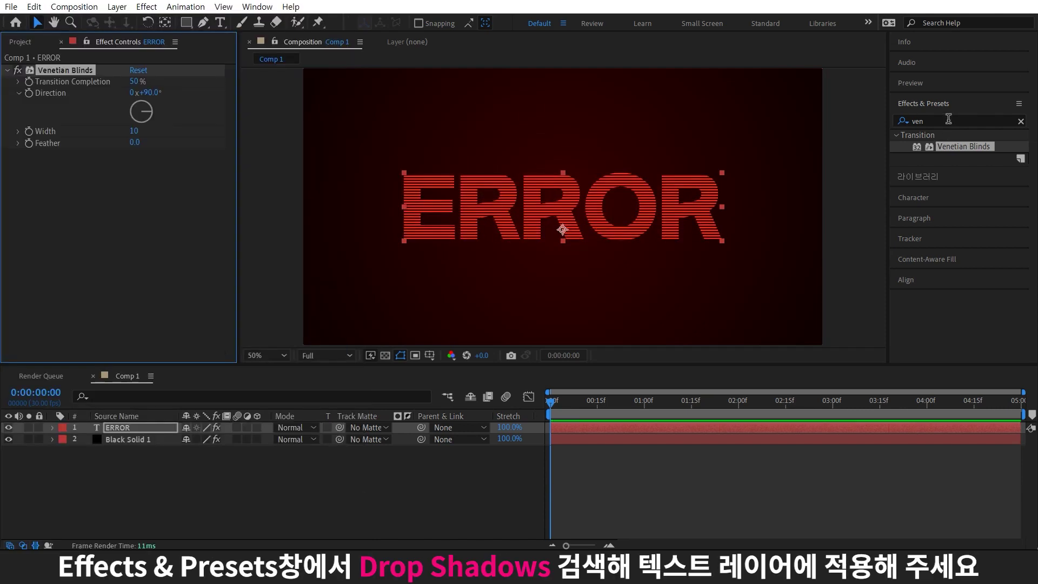
Add a Drop Shadow to ERROR with distance 20 and a deeper red shadow colour
click(949, 120)
text(drop)
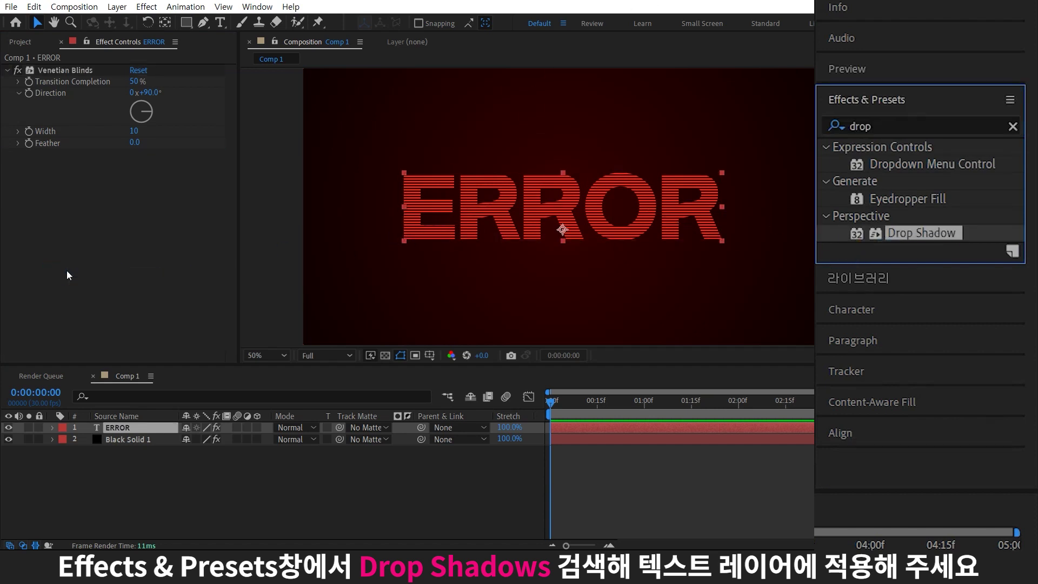
drag(879, 244, 556, 232)
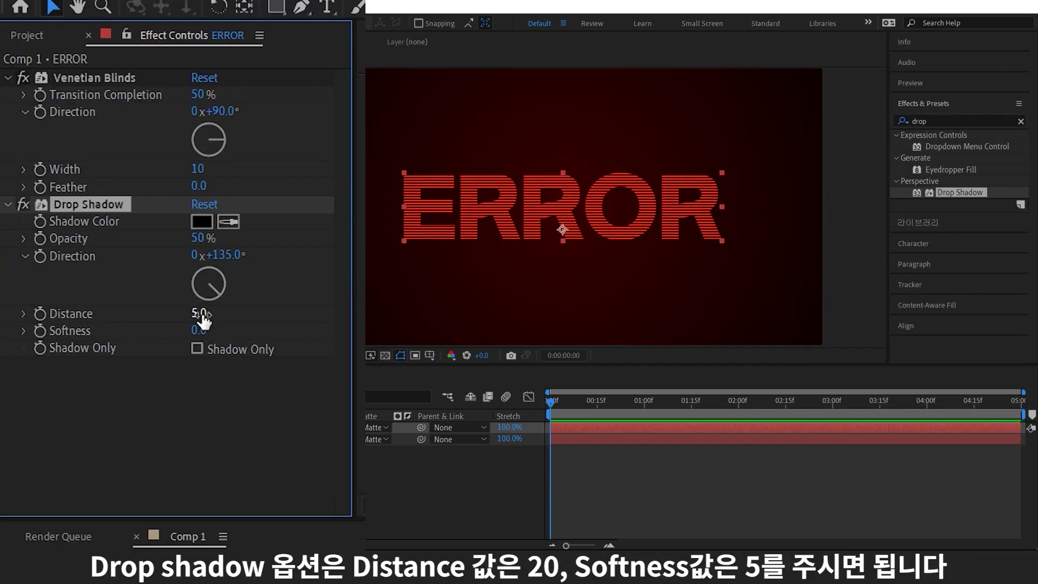
click(201, 315)
text(20)
key(Return)
key(Return)
click(142, 167)
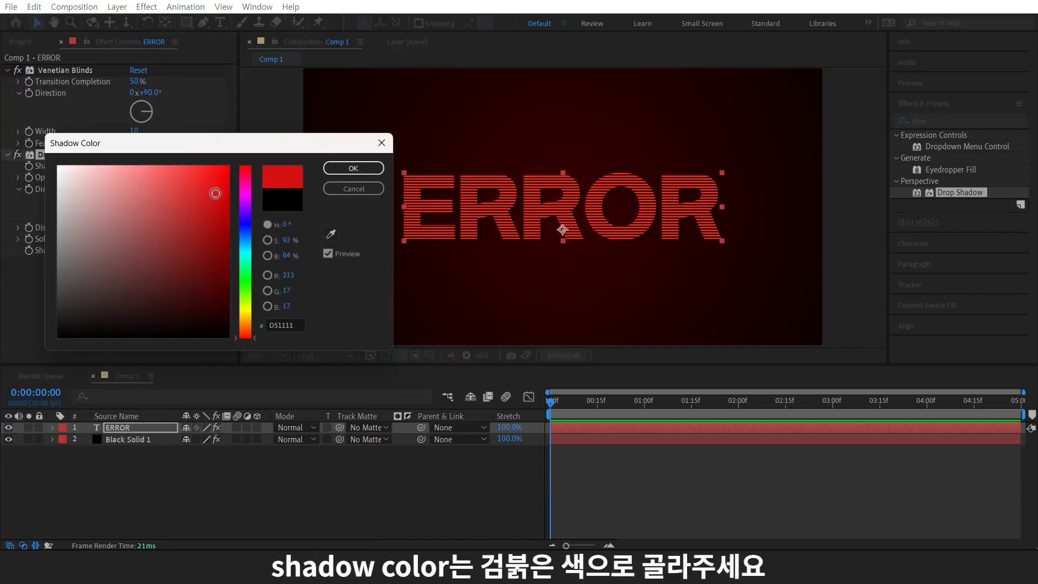
drag(216, 193, 228, 206)
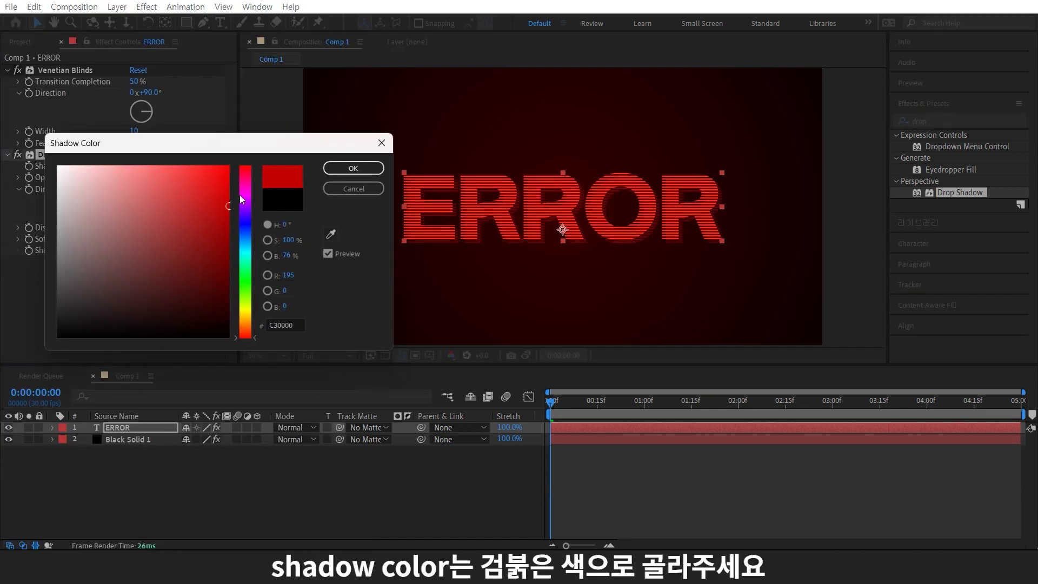
click(361, 169)
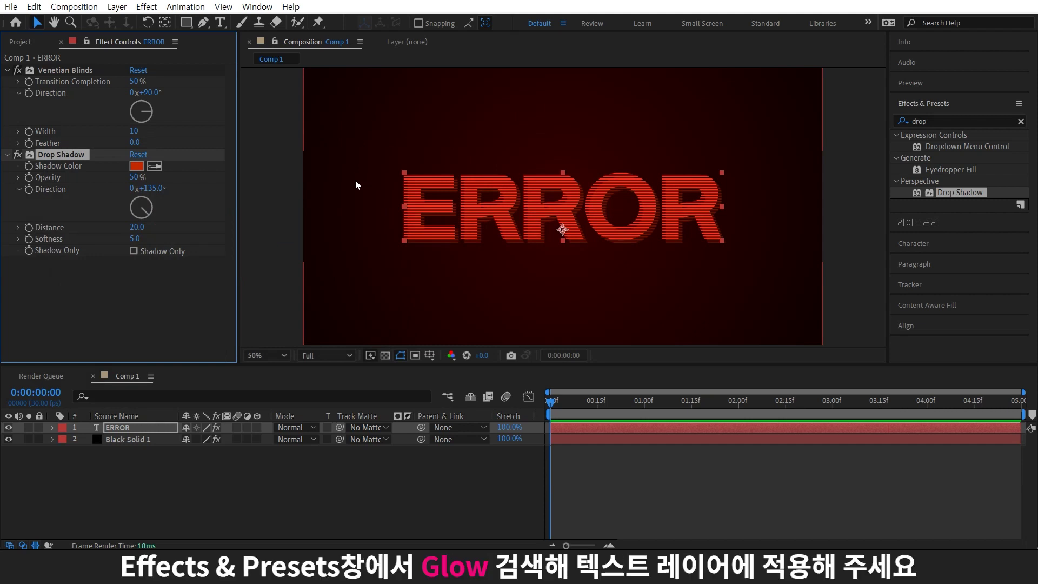
Apply Glow to the ERROR layer and raise its Glow Radius to 60
click(952, 121)
text(glow)
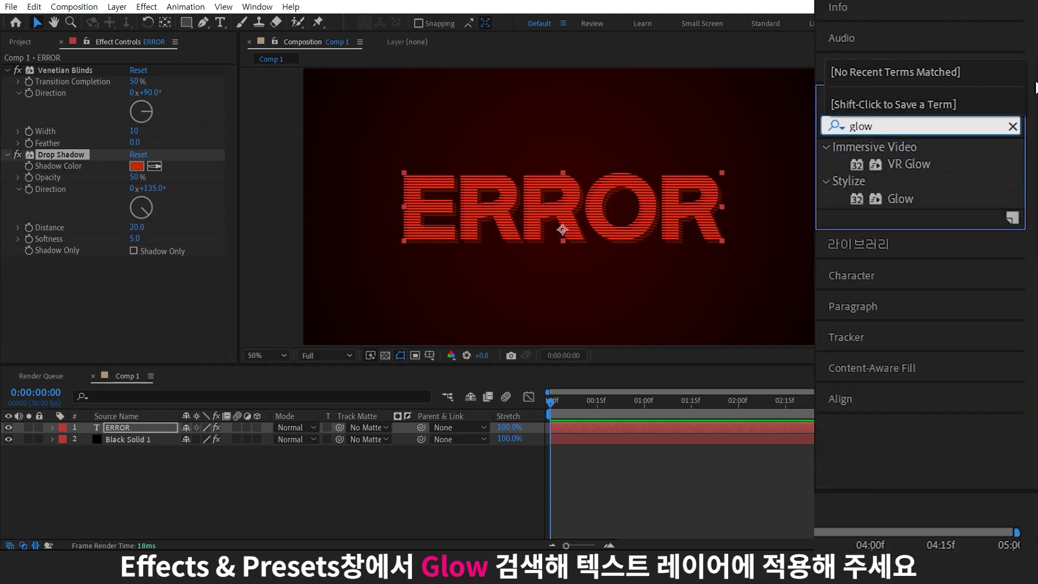
drag(946, 169, 191, 320)
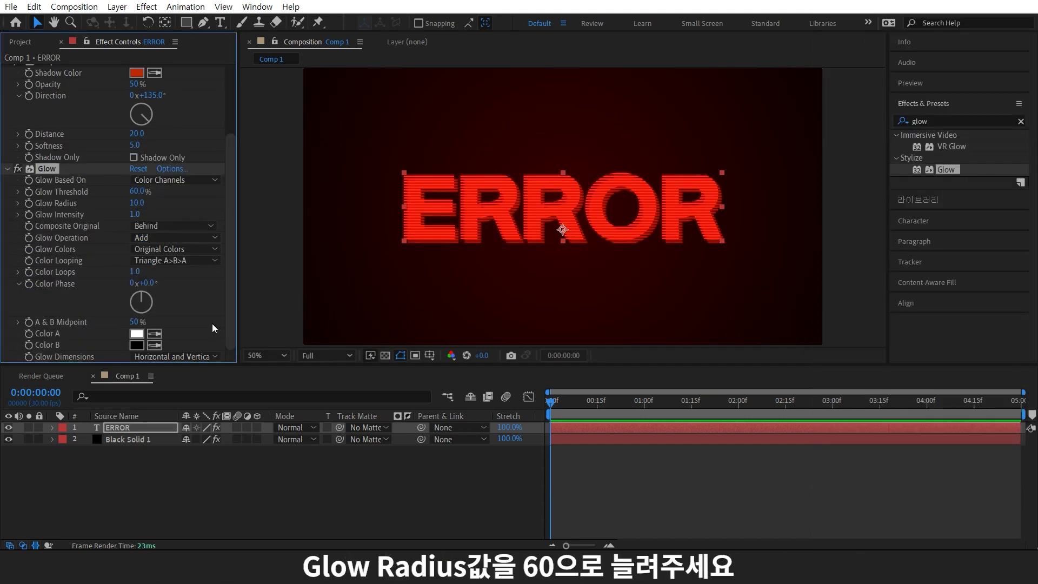
click(138, 202)
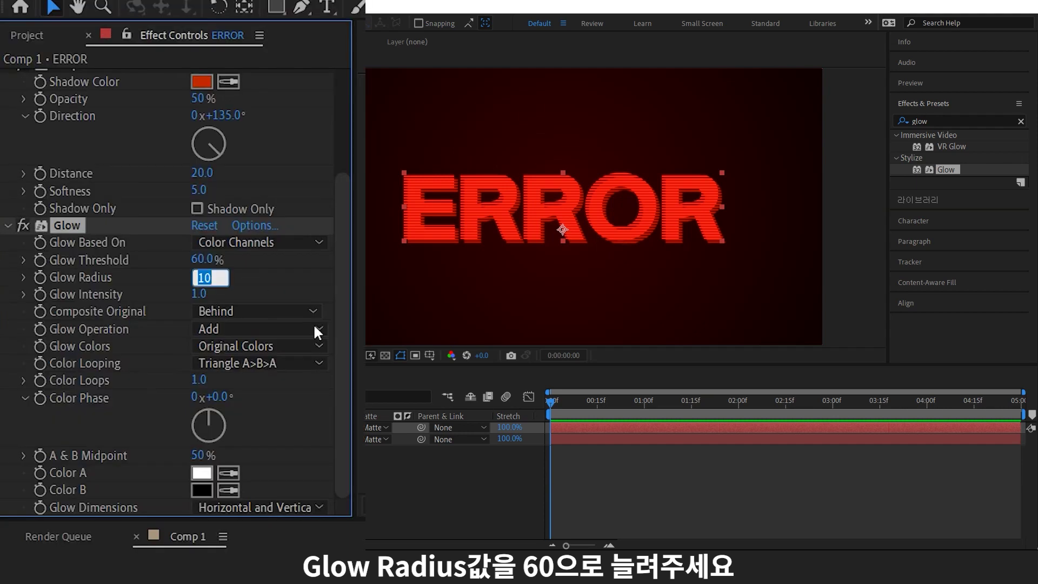
text(60)
key(Return)
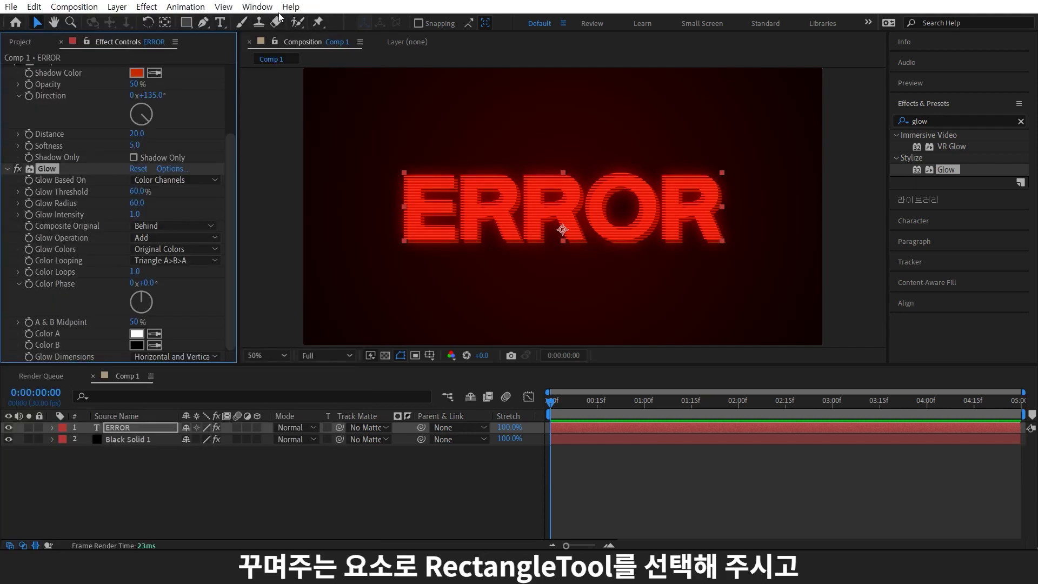
Draw an unfilled rectangle with a light grey 2 px stroke around the ERROR text
click(186, 22)
click(409, 23)
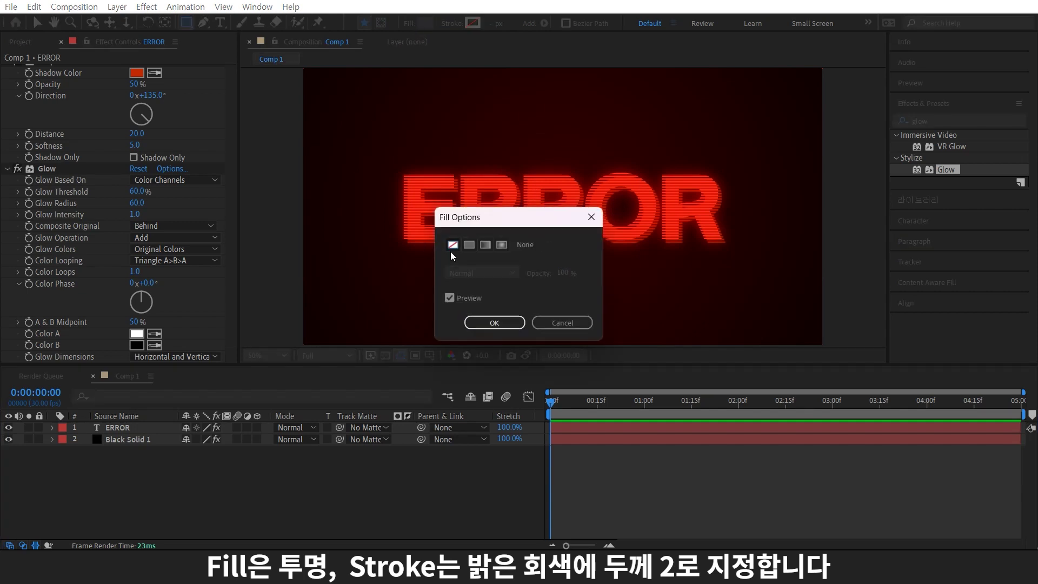
click(494, 322)
click(474, 25)
click(133, 229)
click(352, 167)
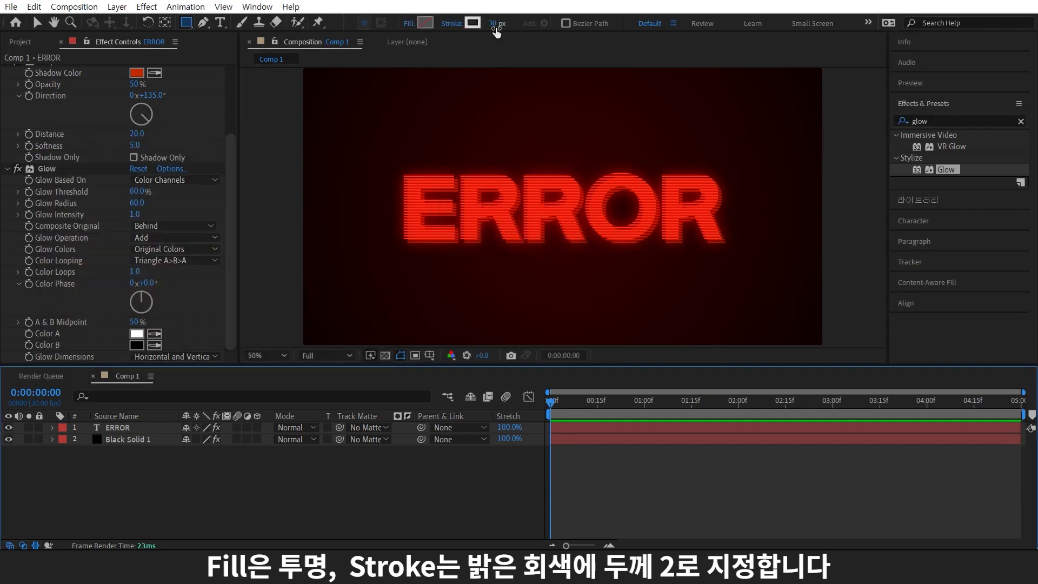
drag(493, 23, 503, 23)
drag(384, 161, 744, 252)
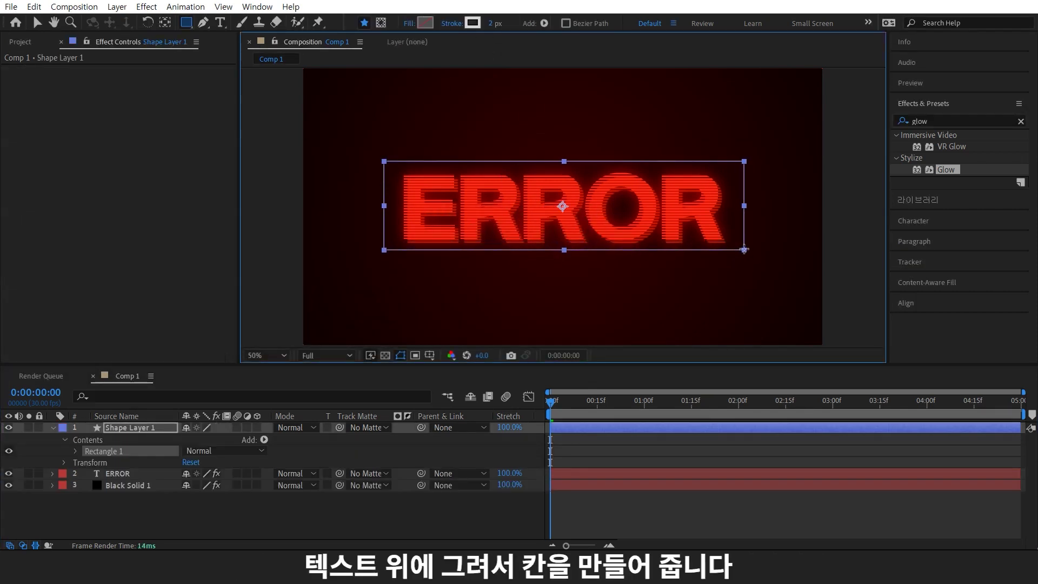
Make the rectangle's stroke dashed with Dash 500, Gap 80 and Dash 2 set to 20
click(75, 451)
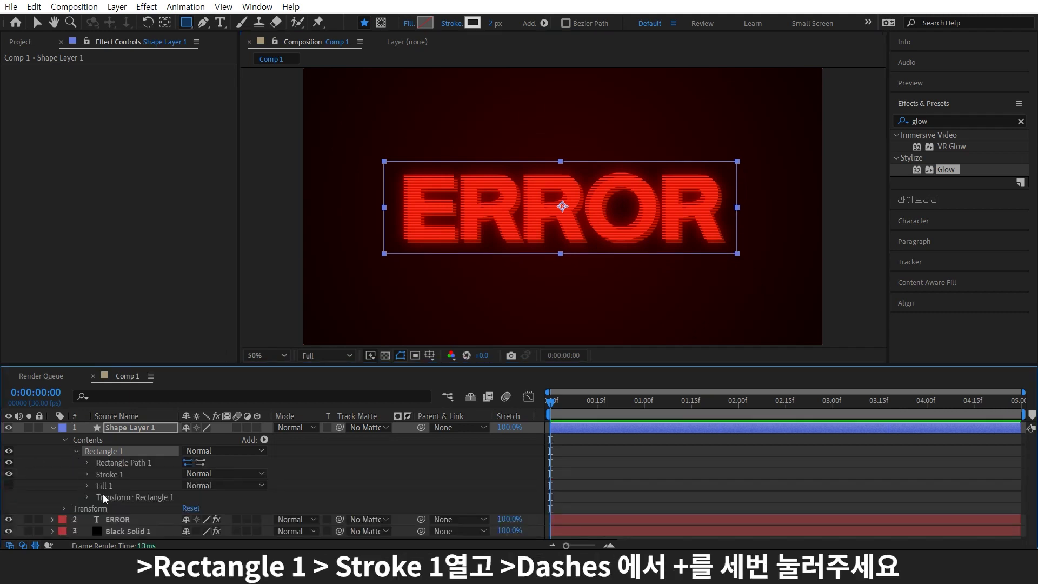
click(86, 475)
scroll(87, 478, down, 2)
click(187, 520)
click(188, 486)
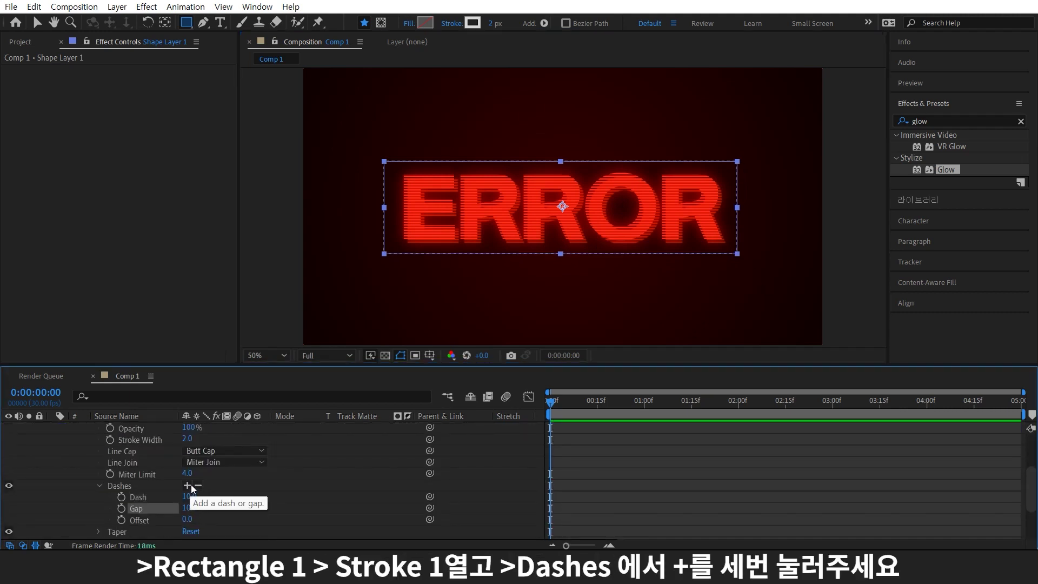
click(188, 485)
click(190, 496)
text(500)
key(Return)
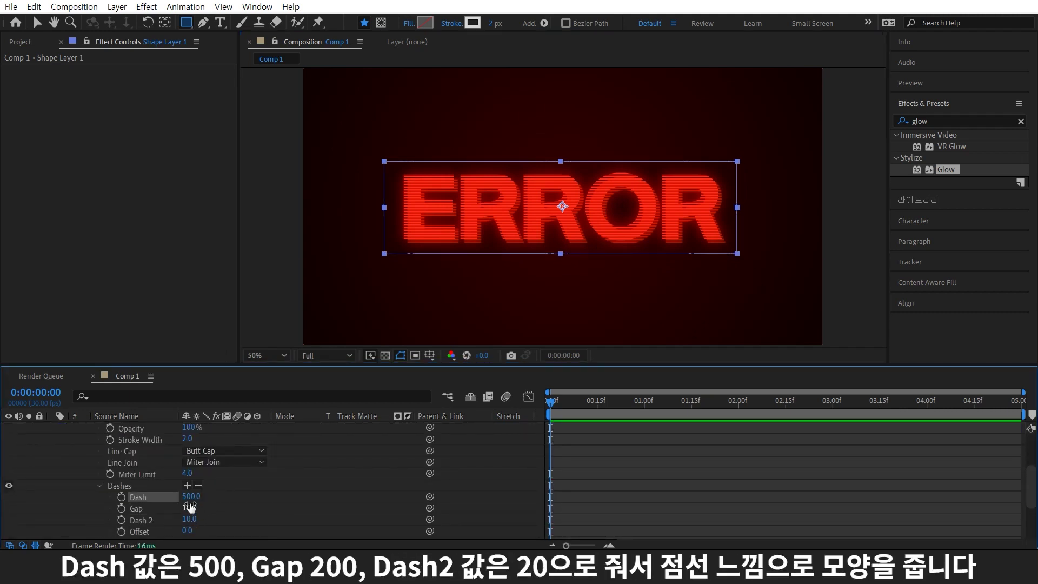
text(80)
key(Tab)
text(20)
key(Return)
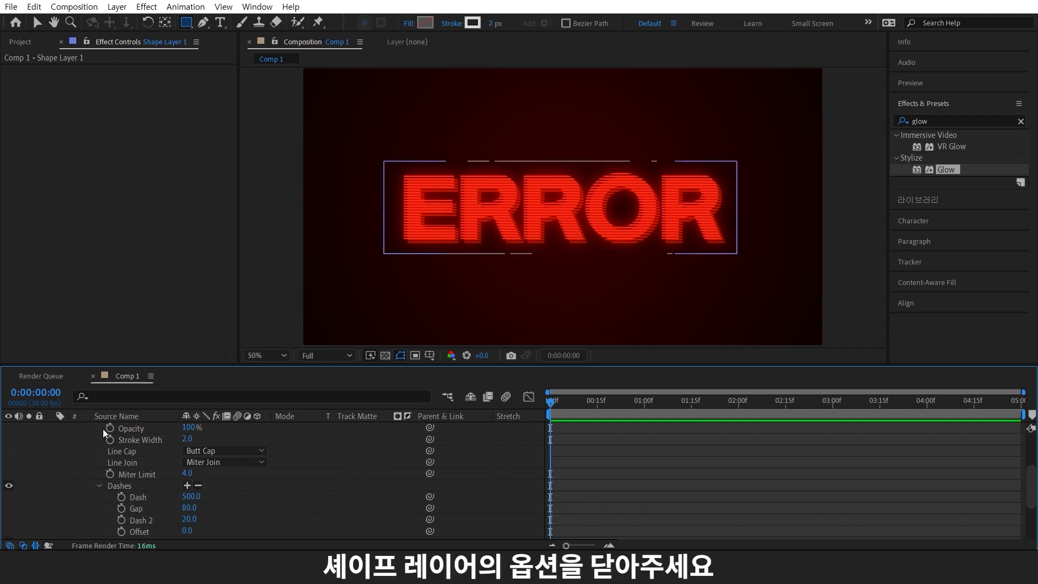
scroll(80, 450, up, 5)
click(53, 427)
Create a solid named grid and move it below the ERROR text layer
key(ctrl+y)
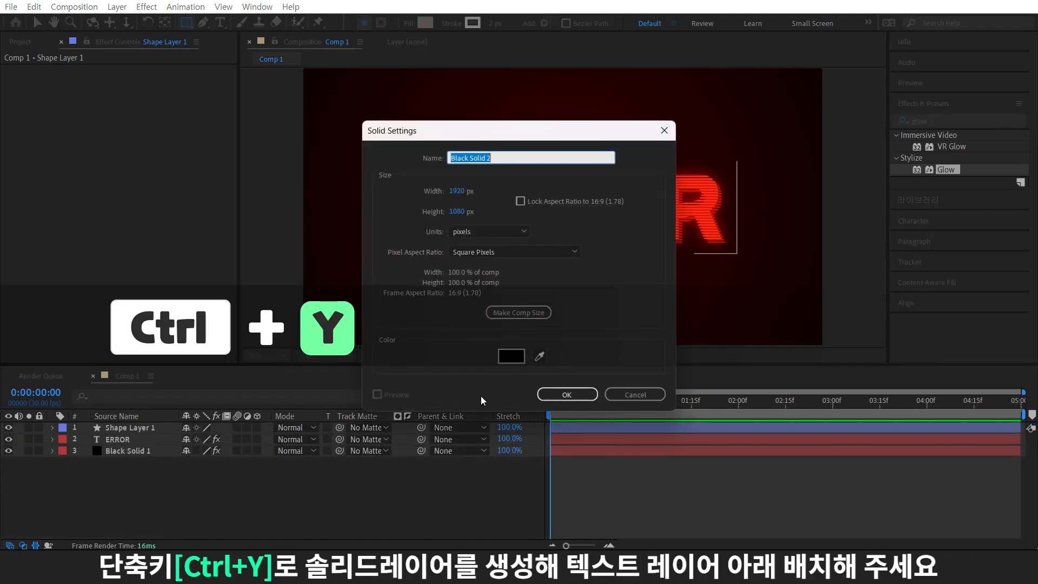
text(grid)
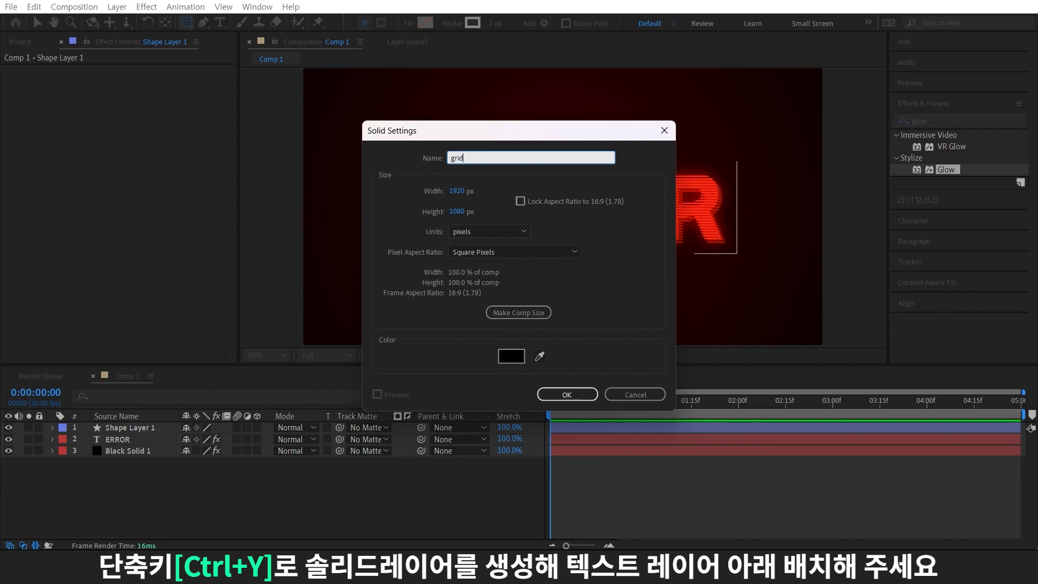
key(Return)
drag(140, 428, 140, 452)
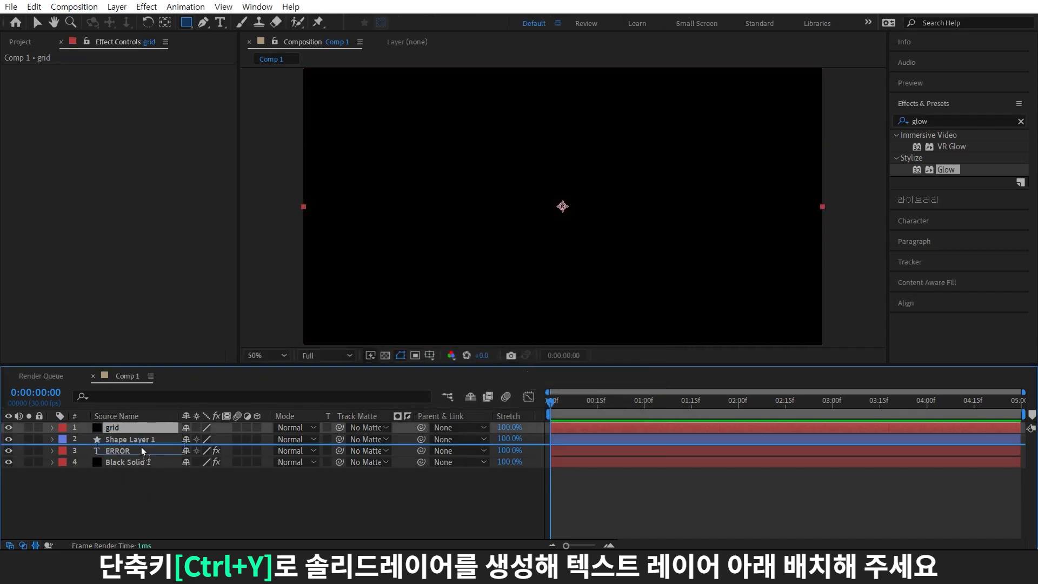
Apply Grid to the grid solid, sized by Width Slider, with Width 100 and Border 1
double_click(908, 122)
text(grid)
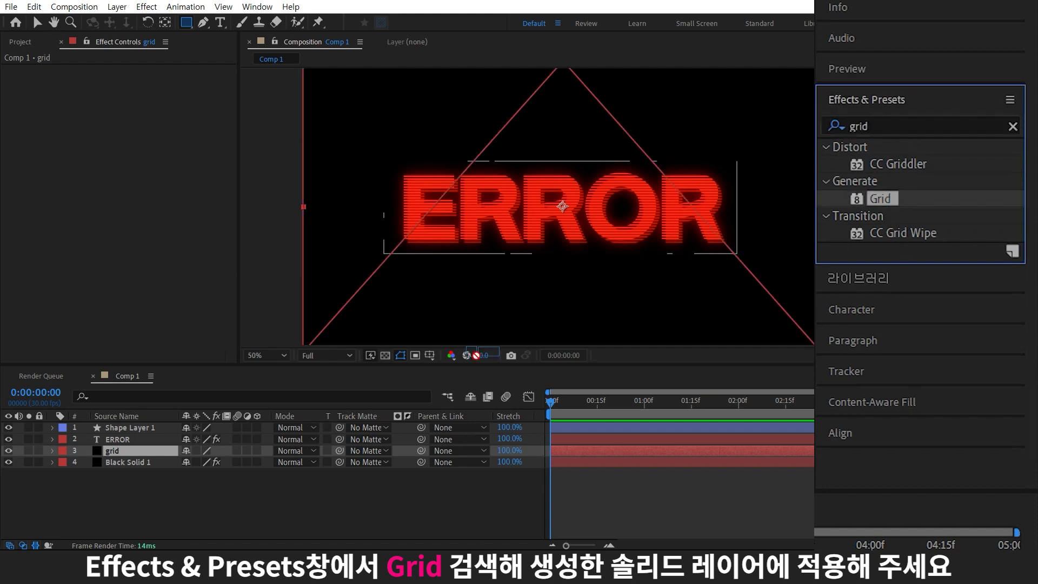
drag(880, 198, 140, 452)
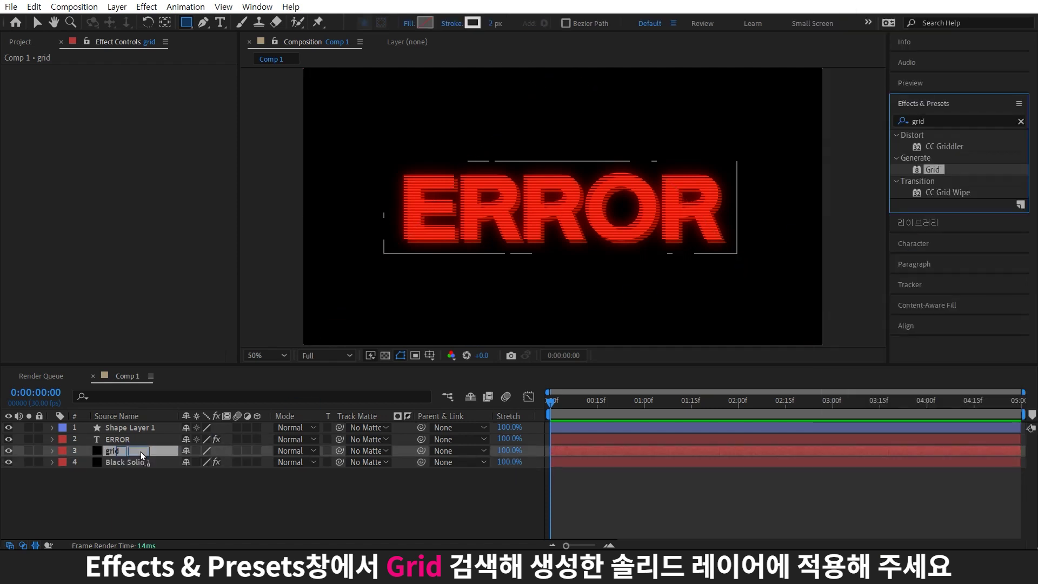
click(178, 92)
click(173, 120)
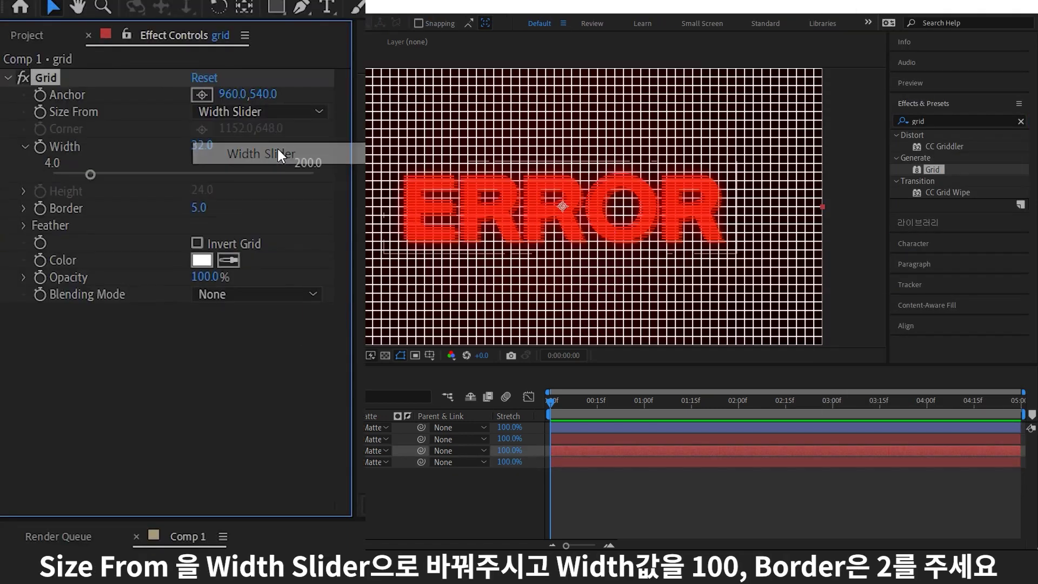
click(142, 116)
text(100)
key(Return)
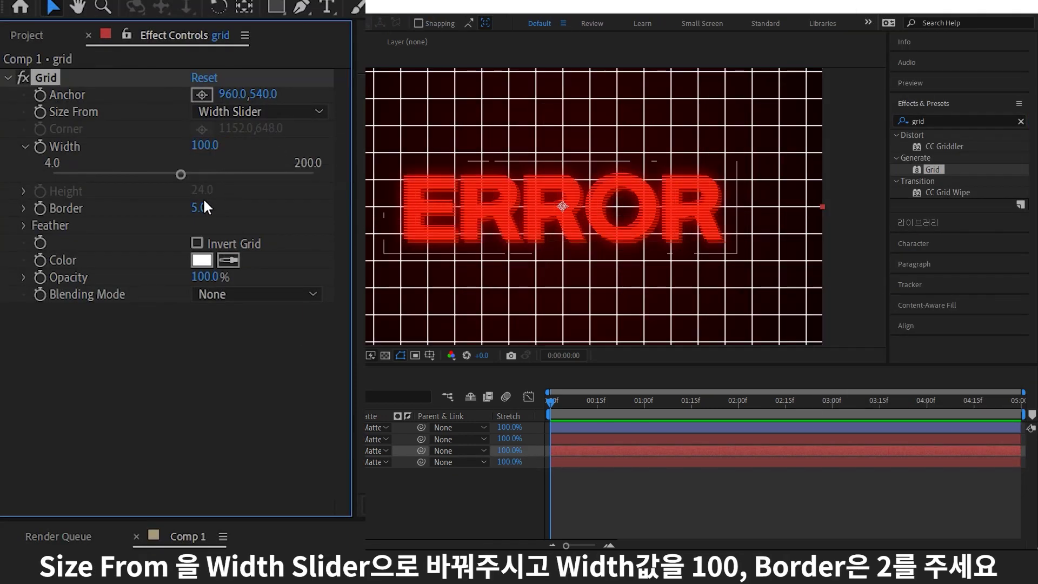
click(198, 207)
text(1)
key(Return)
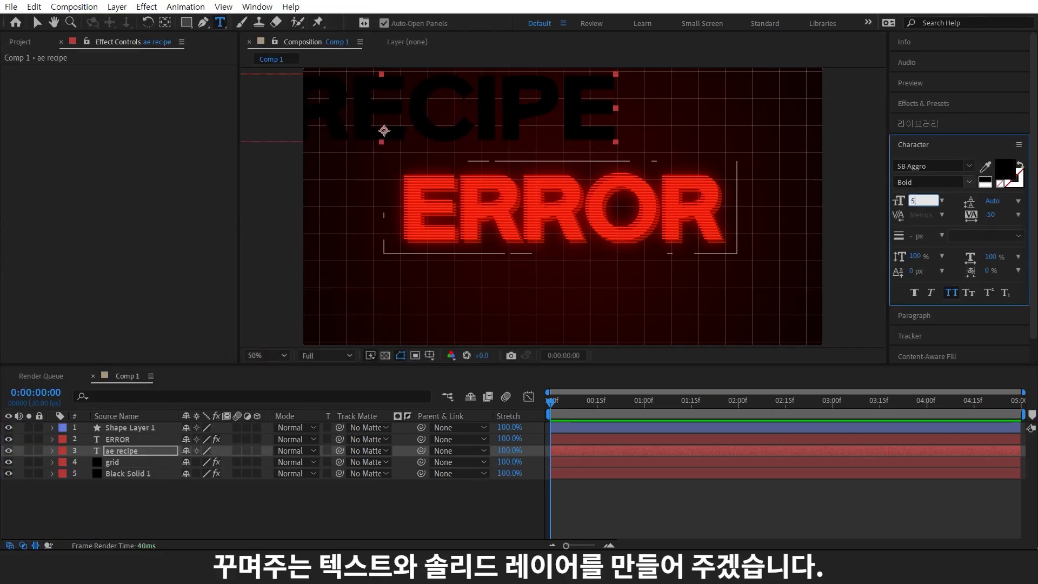
Draw a red-filled box over the RECIPE text and send it behind the text
click(190, 23)
drag(378, 141, 474, 157)
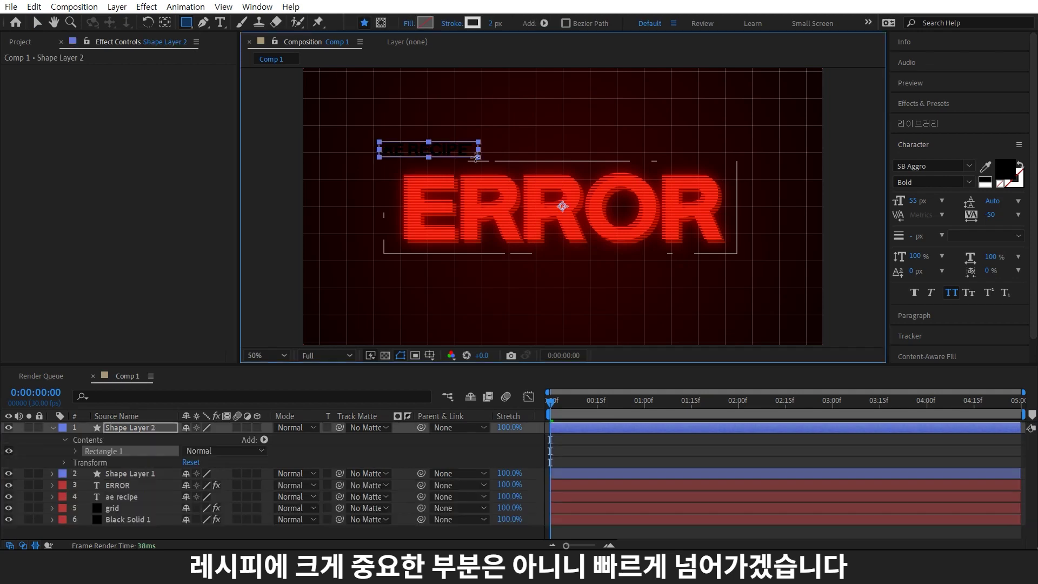
click(425, 24)
click(248, 171)
click(340, 163)
key(slash)
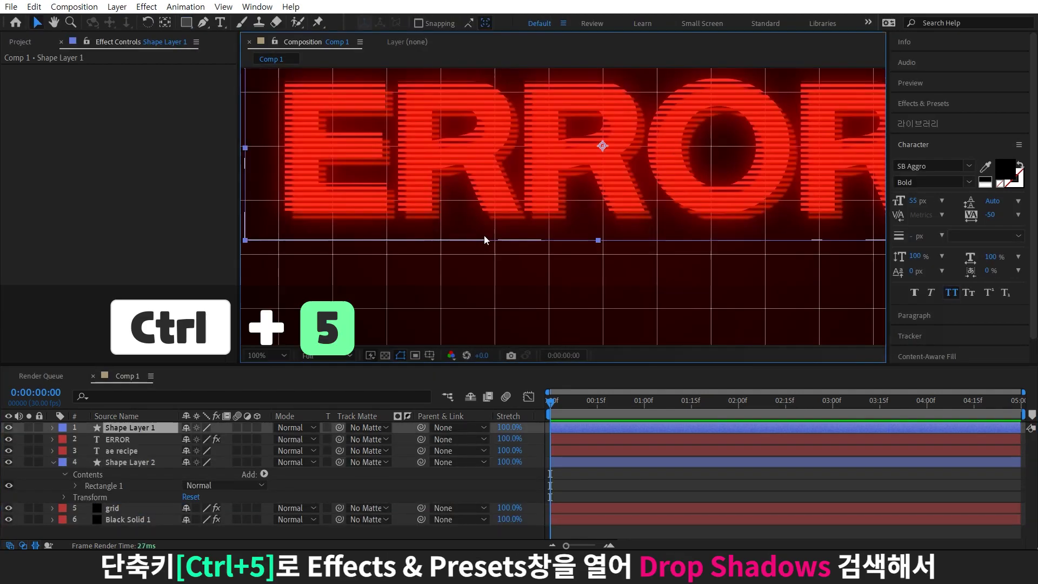
Give the dashed frame a white Drop Shadow with distance 20 and softness 5
key(ctrl+5)
text(drop)
double_click(921, 233)
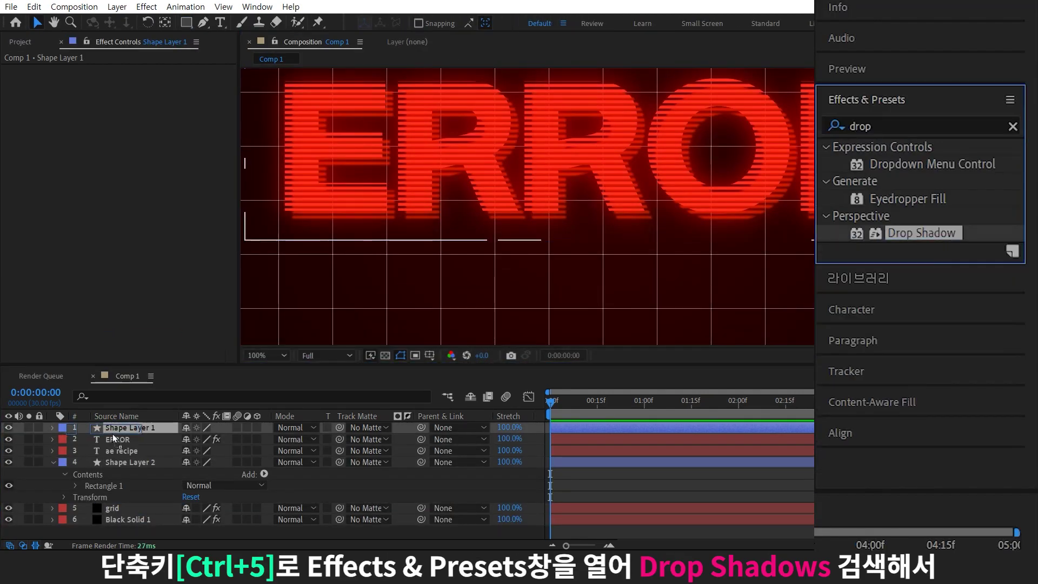
click(137, 81)
click(352, 167)
click(136, 143)
text(20)
click(135, 154)
text(5)
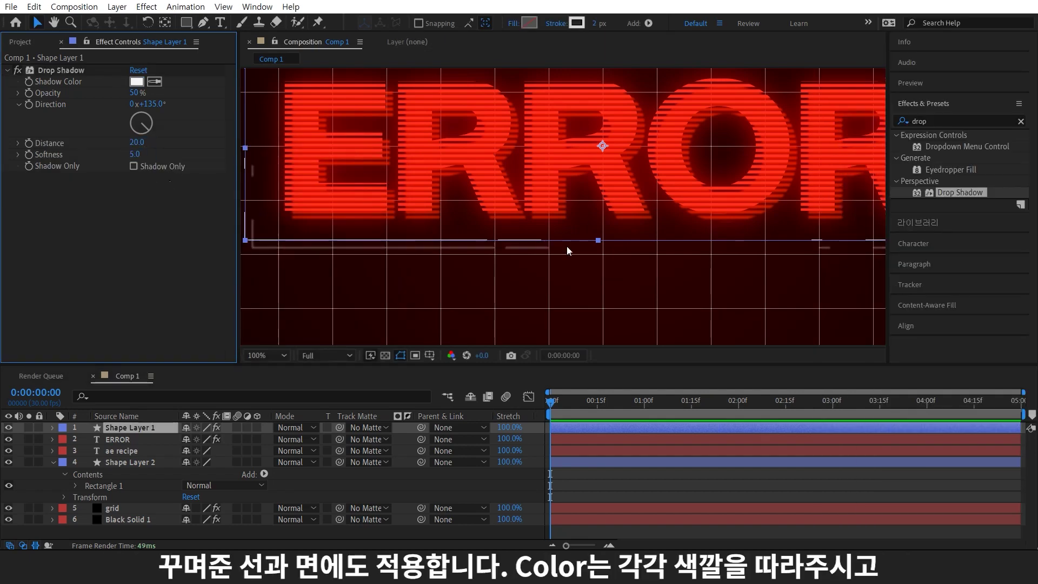
key(Return)
Paste the drop shadow onto the red label box and change its colour to red
click(129, 462)
key(ctrl+v)
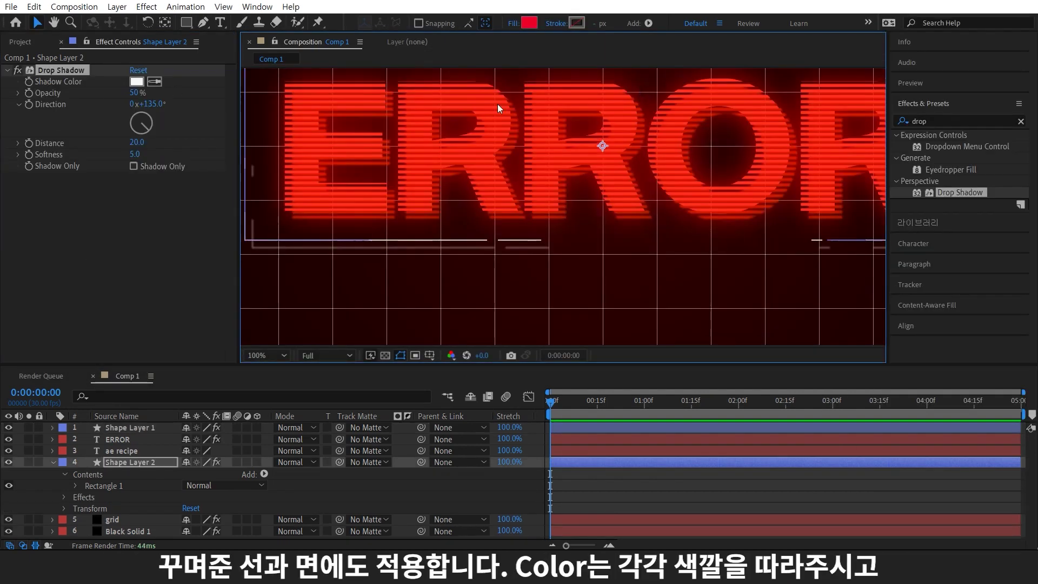
click(137, 81)
click(352, 167)
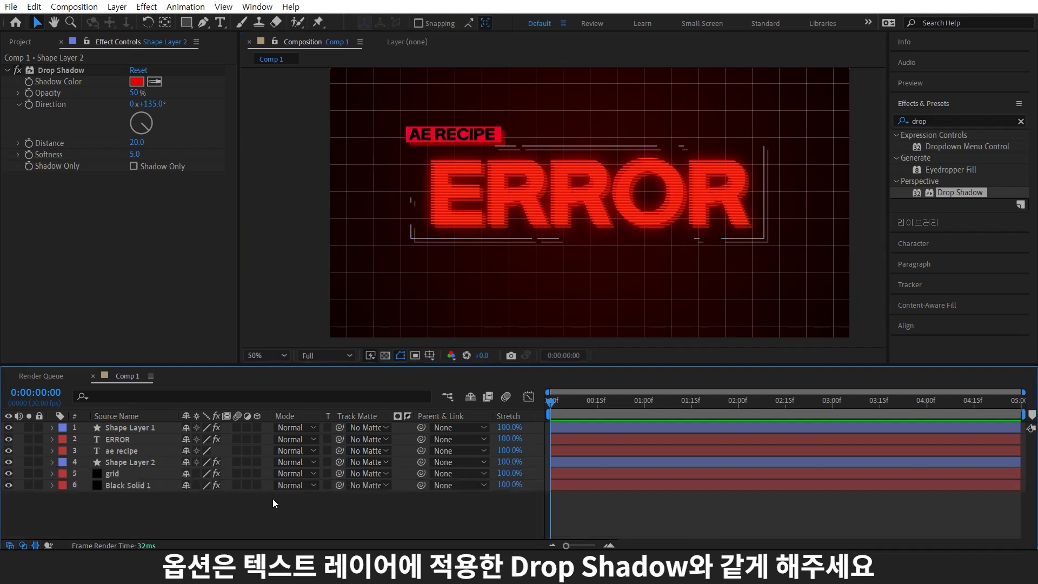
key(ctrl+y)
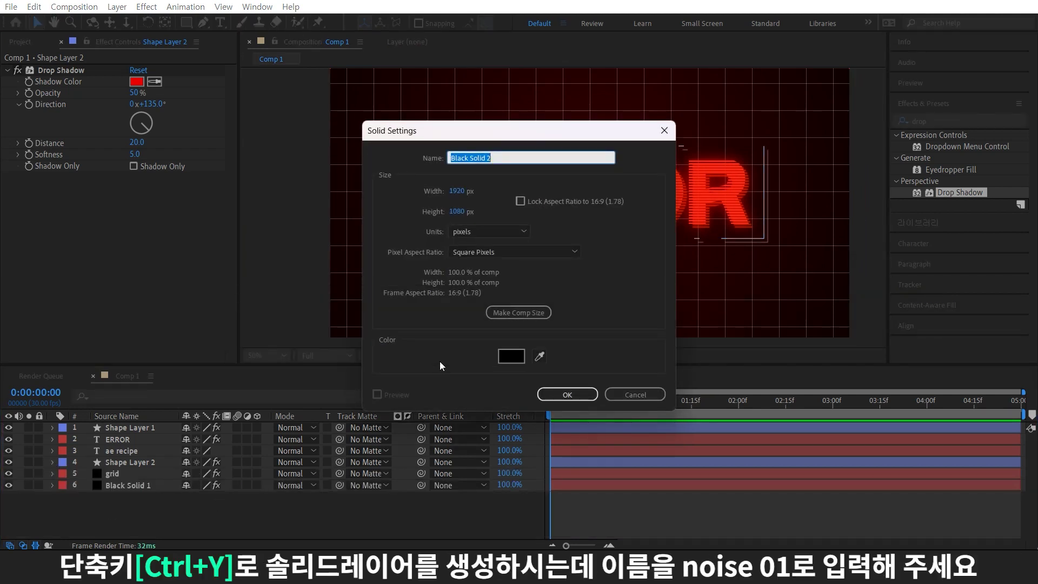
Create the noise 01 solid, move it to the bottom of the stack and solo it
text(n)
text(1)
key(Return)
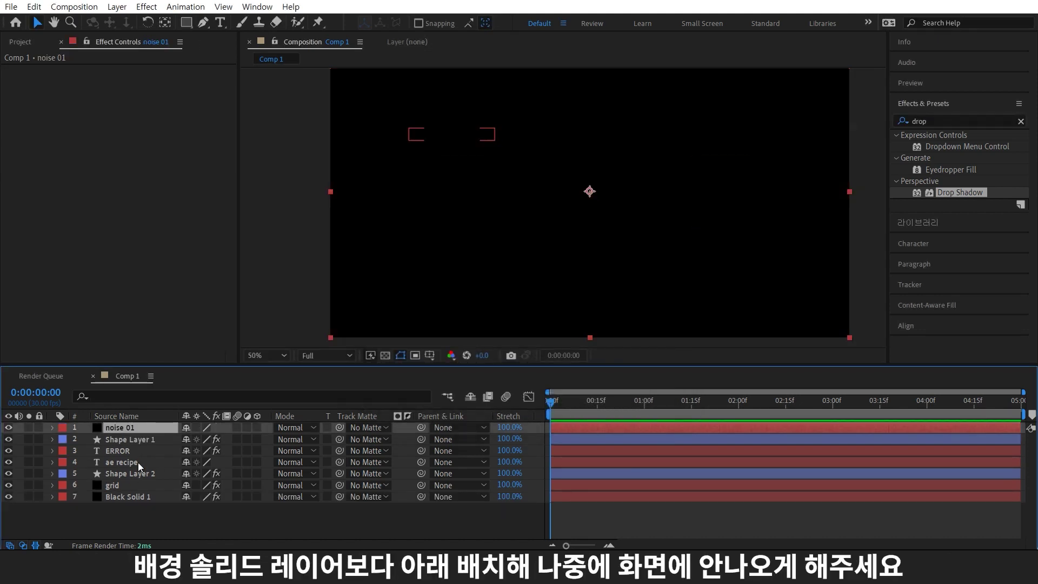
mouse_move(150, 430)
mouse_down()
mouse_move(161, 489)
mouse_move(151, 514)
mouse_up()
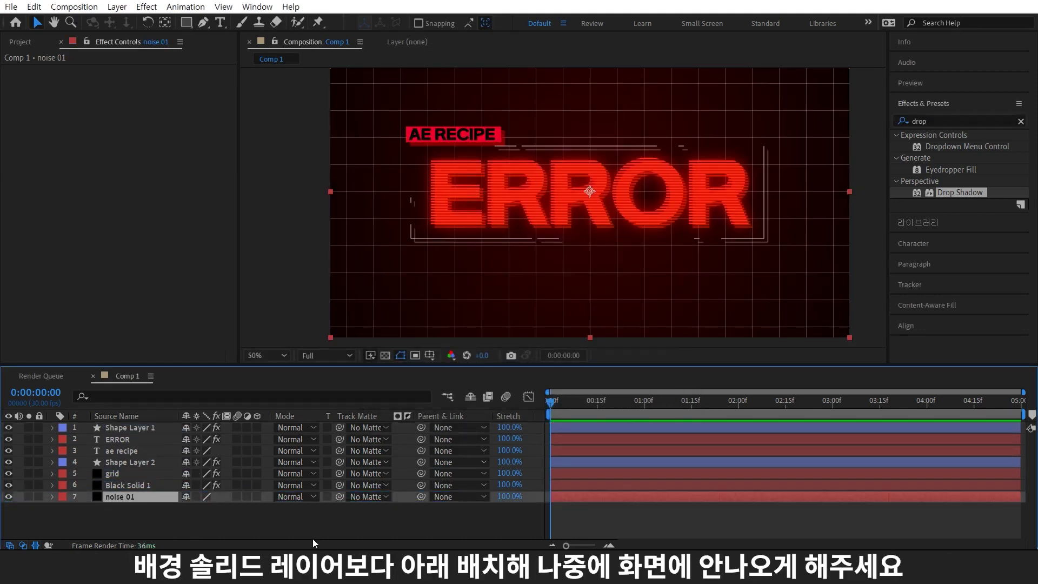
click(29, 496)
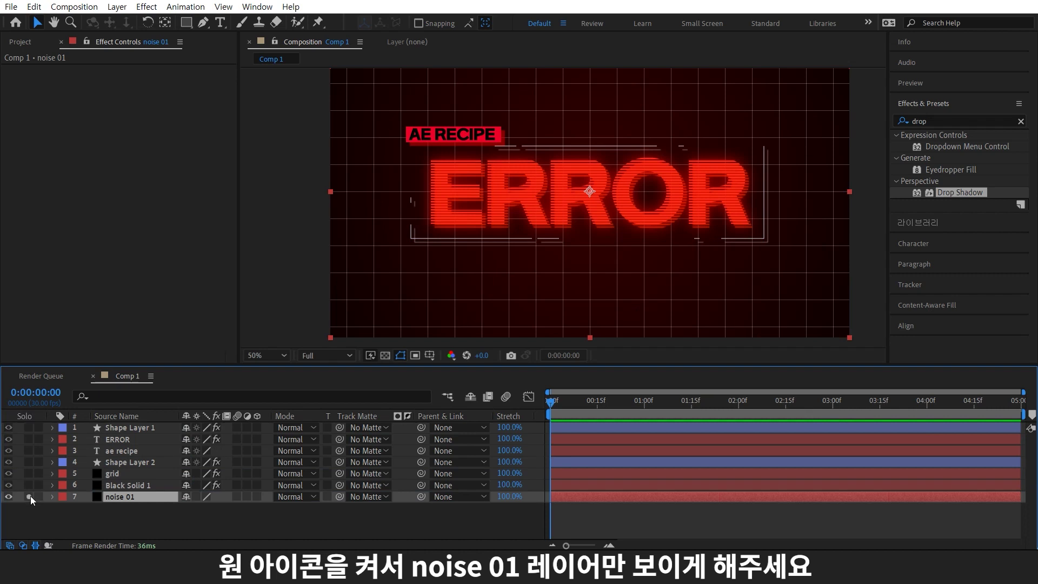
Apply Fractal Noise to noise 01 with Block type, Contrast 200 and Brightness -30
click(930, 122)
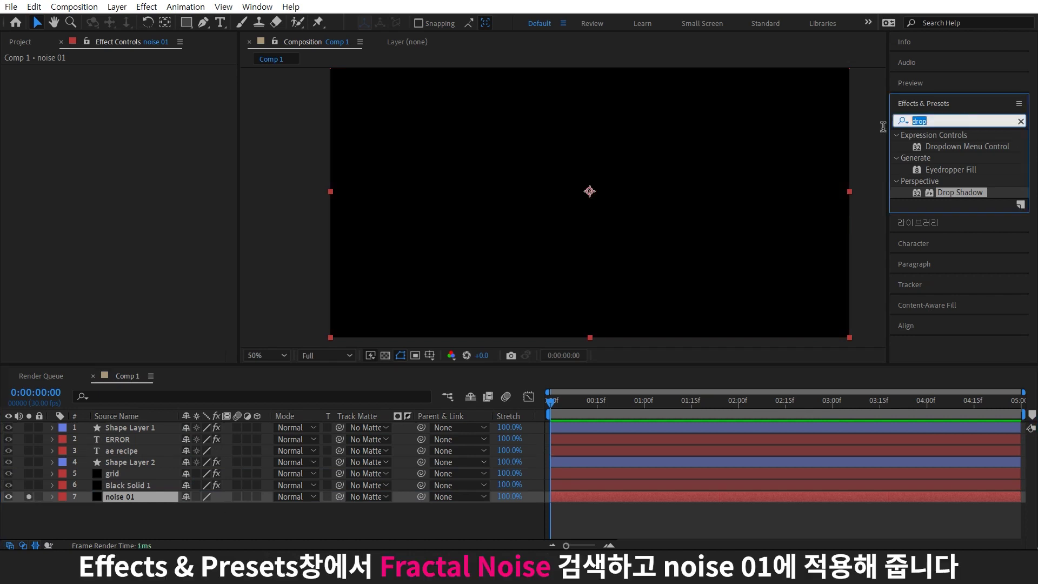
text(noise)
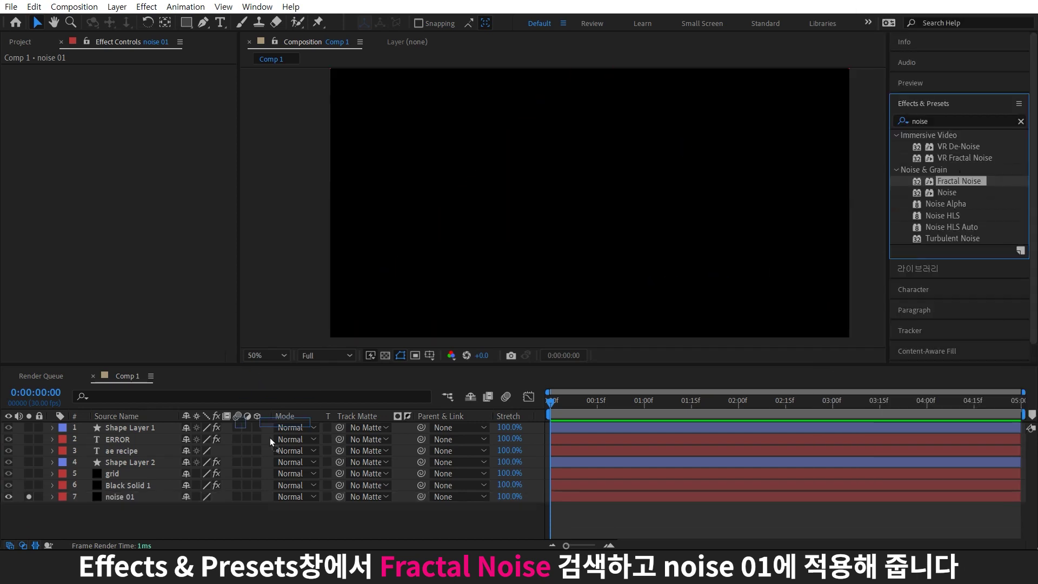
drag(917, 214, 124, 497)
click(191, 95)
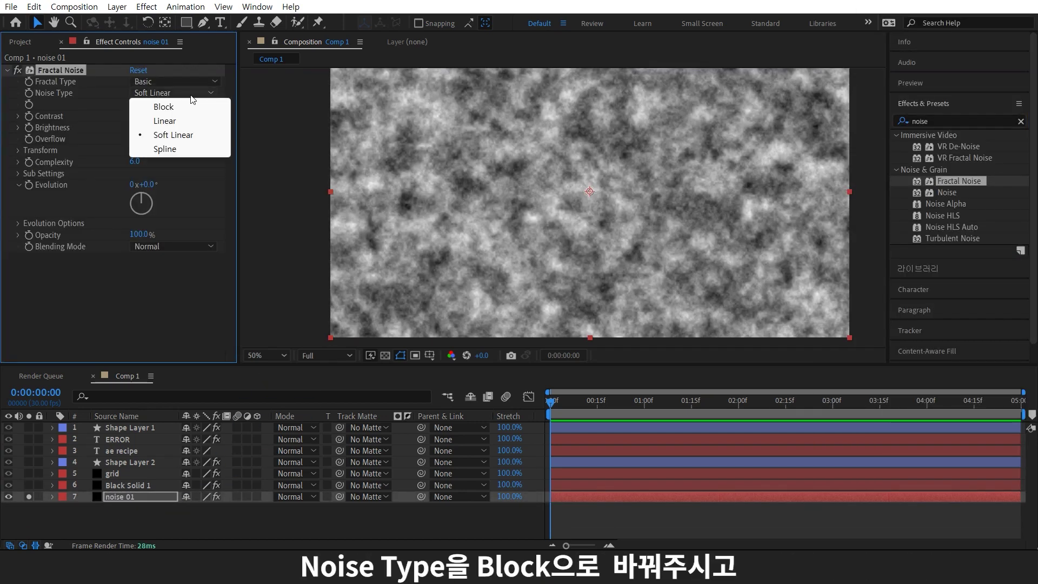
click(154, 104)
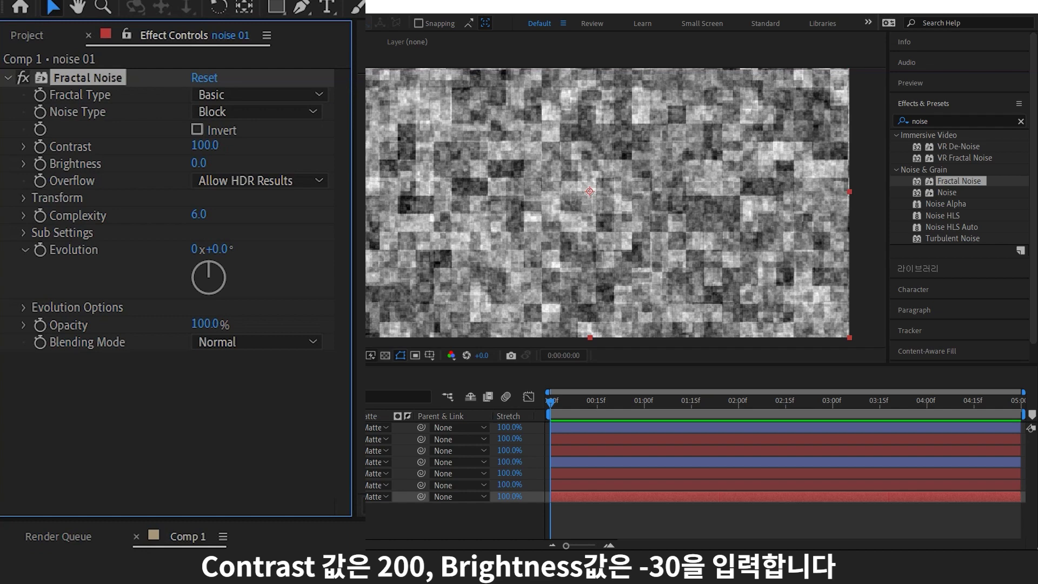
click(204, 145)
text(200)
key(Return)
click(199, 164)
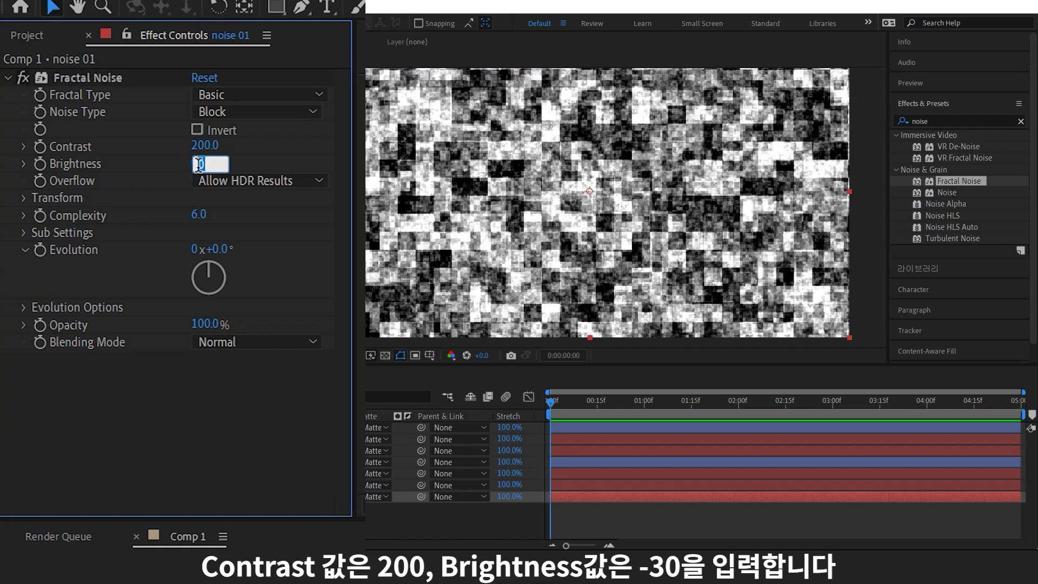
text(-30)
key(Return)
Turn off Uniform Scaling and set Scale Width 350, Scale Height 40 and Complexity 4
click(16, 198)
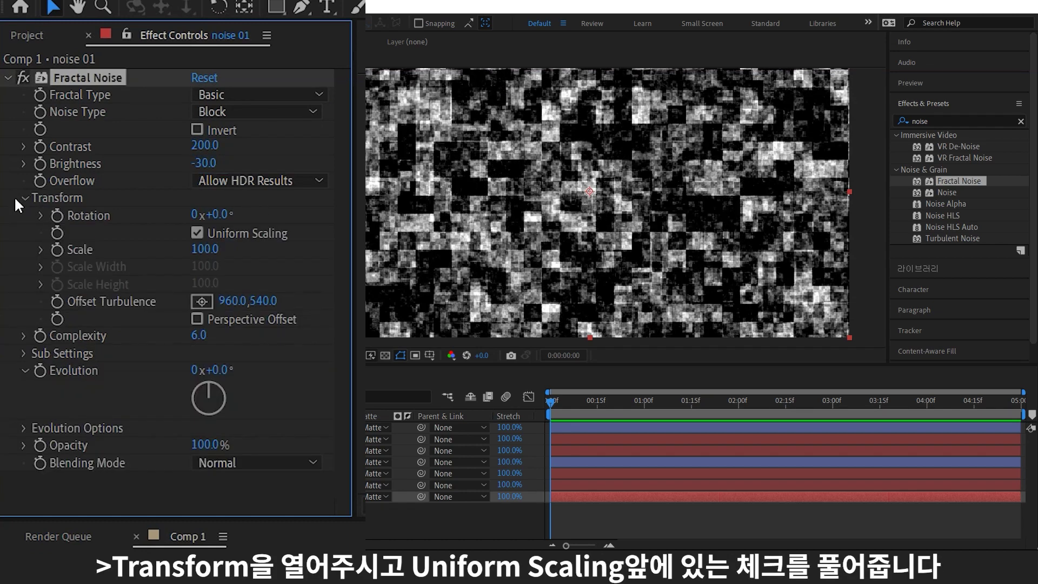
click(197, 233)
click(205, 267)
text(350)
key(Return)
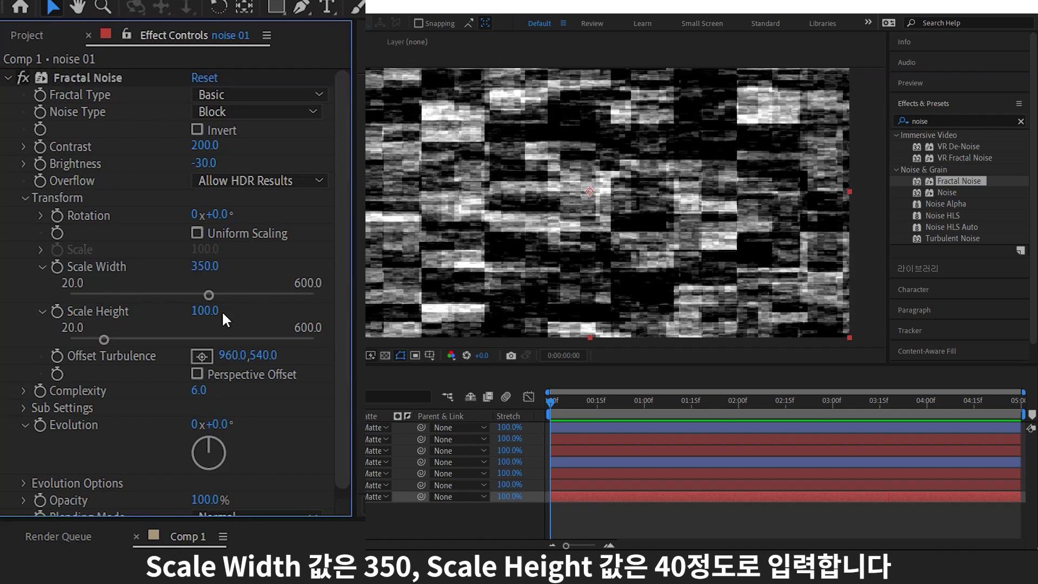
click(206, 310)
text(40)
key(Return)
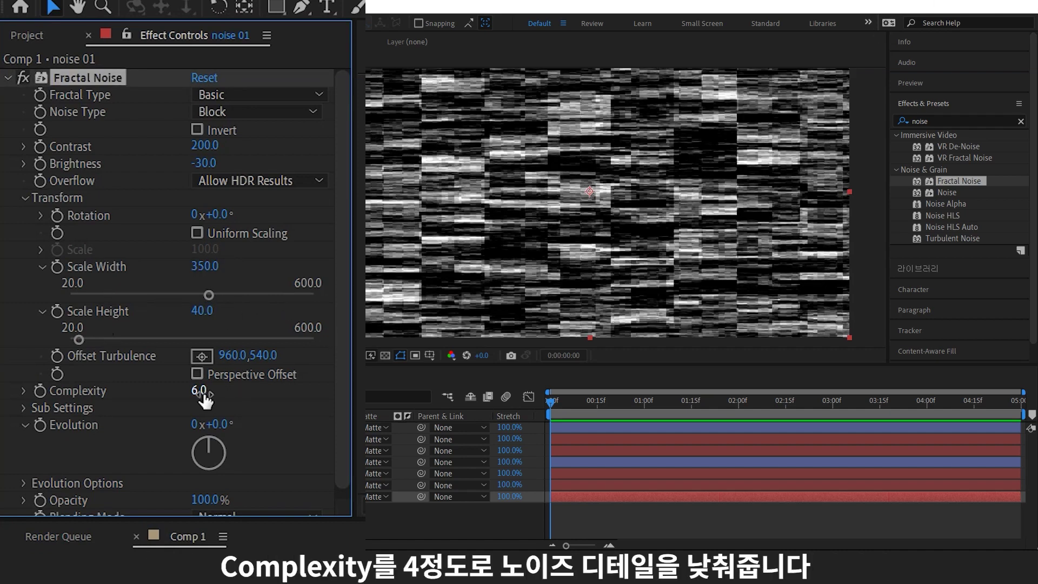
text(4)
key(Return)
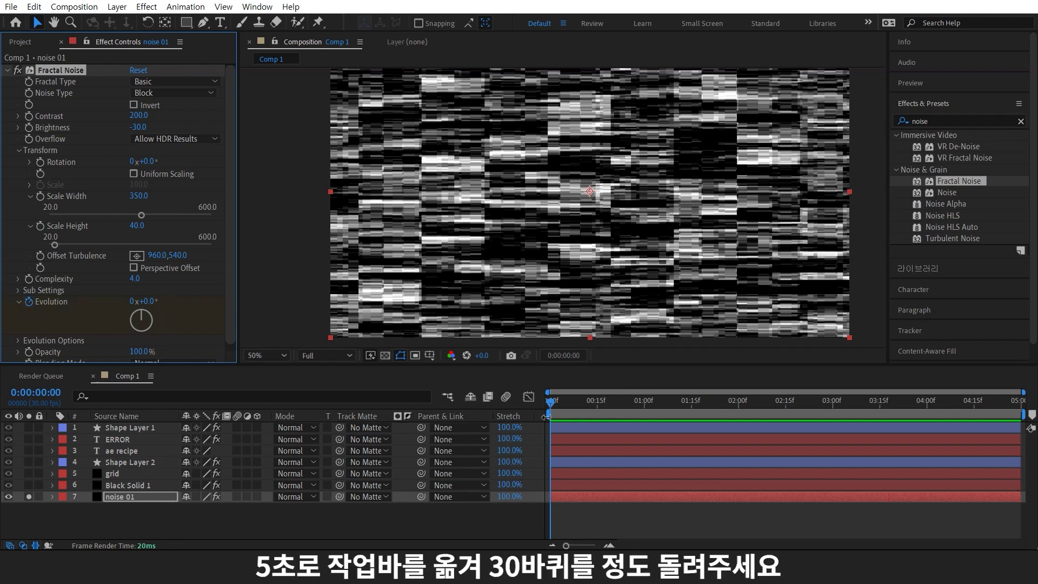
Animate Evolution up to 30 turns at the last frame, then unsolo noise 01
key(End)
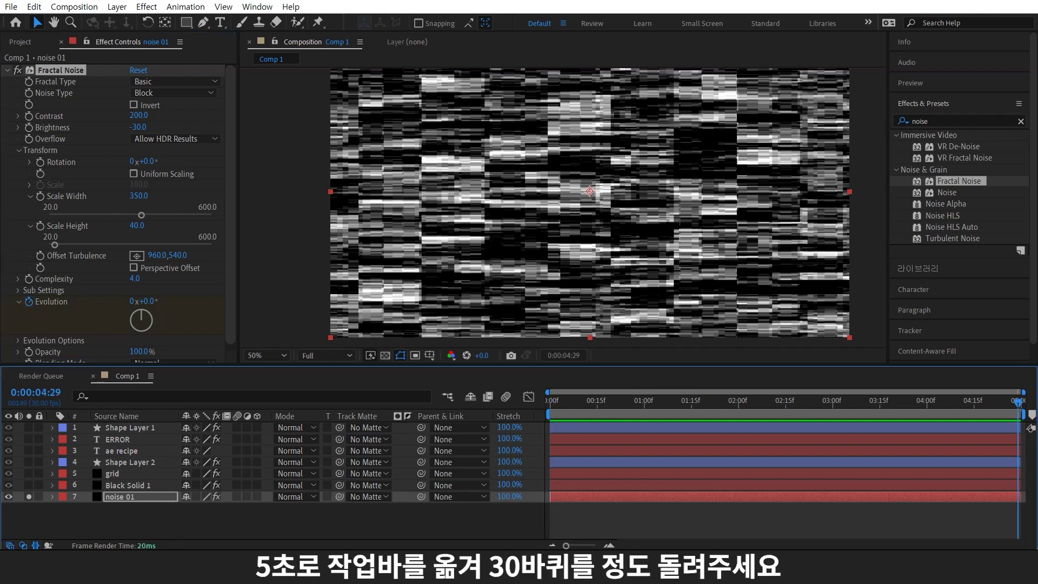
click(132, 301)
text(30)
key(Return)
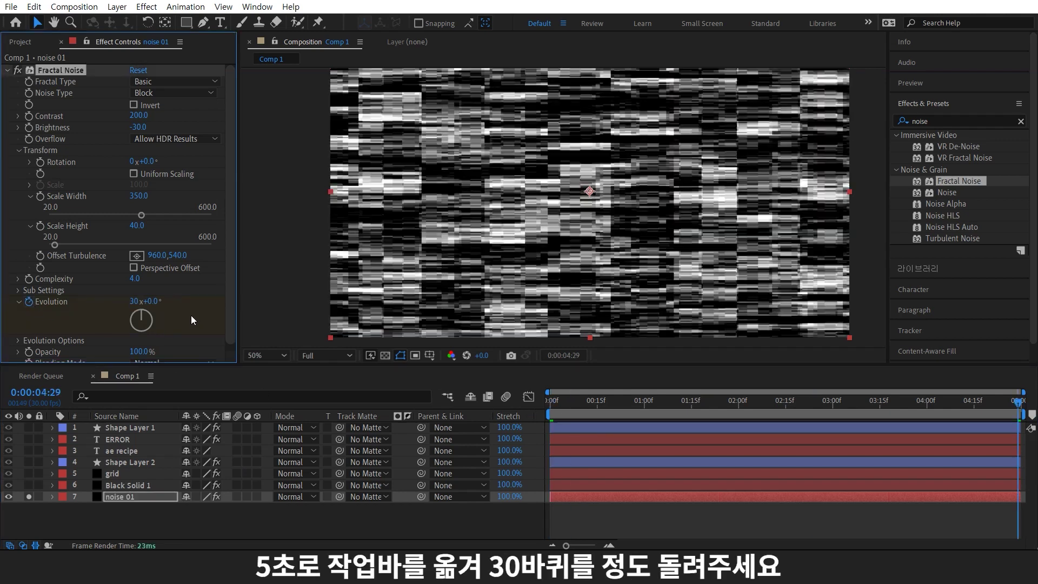
drag(1019, 401, 870, 401)
key(Home)
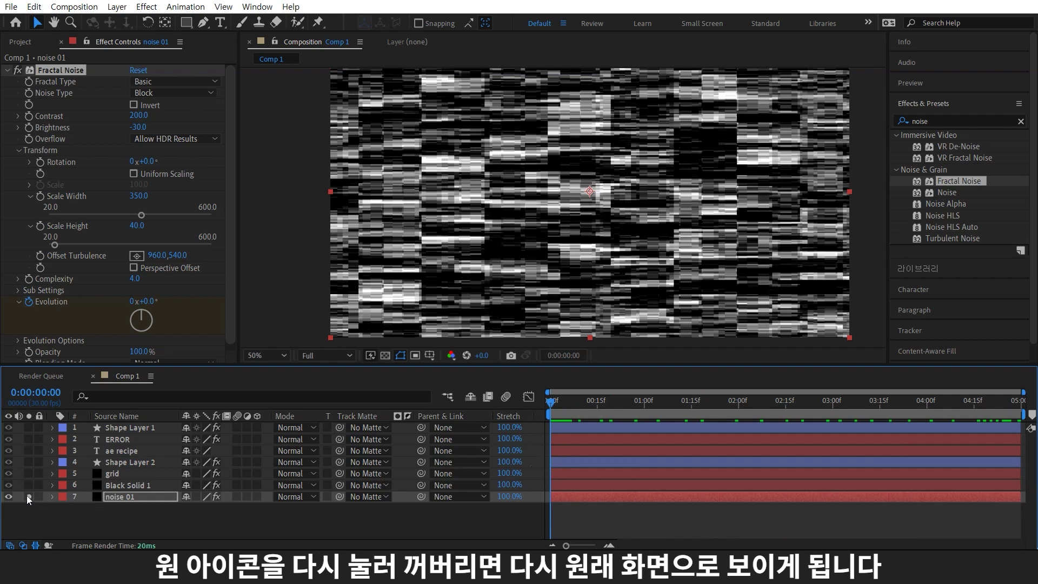
click(28, 497)
Add an adjustment layer at the top of the stack and apply Displacement Map to it
key(ctrl+alt+y)
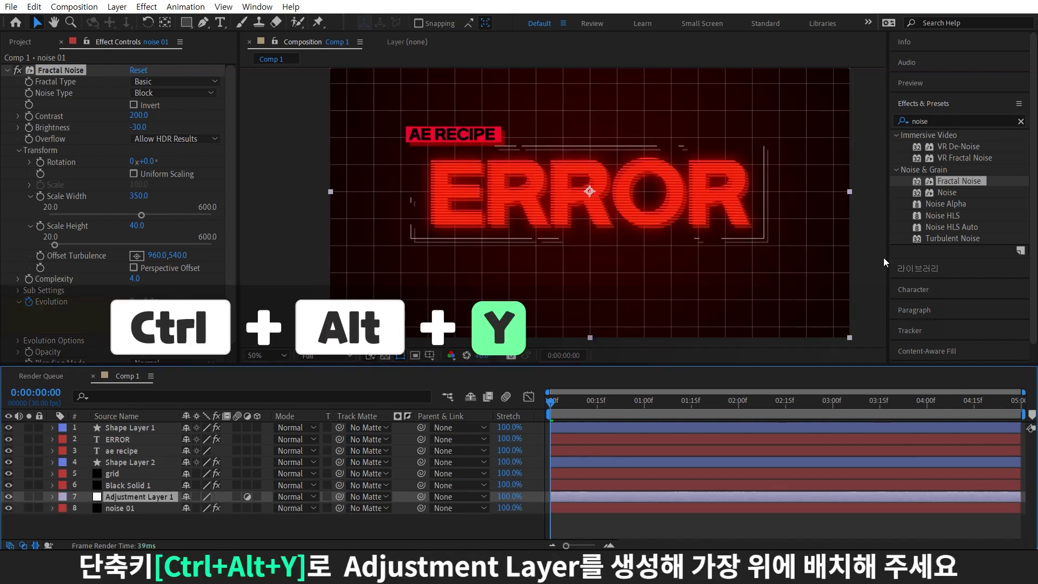
drag(124, 499, 152, 426)
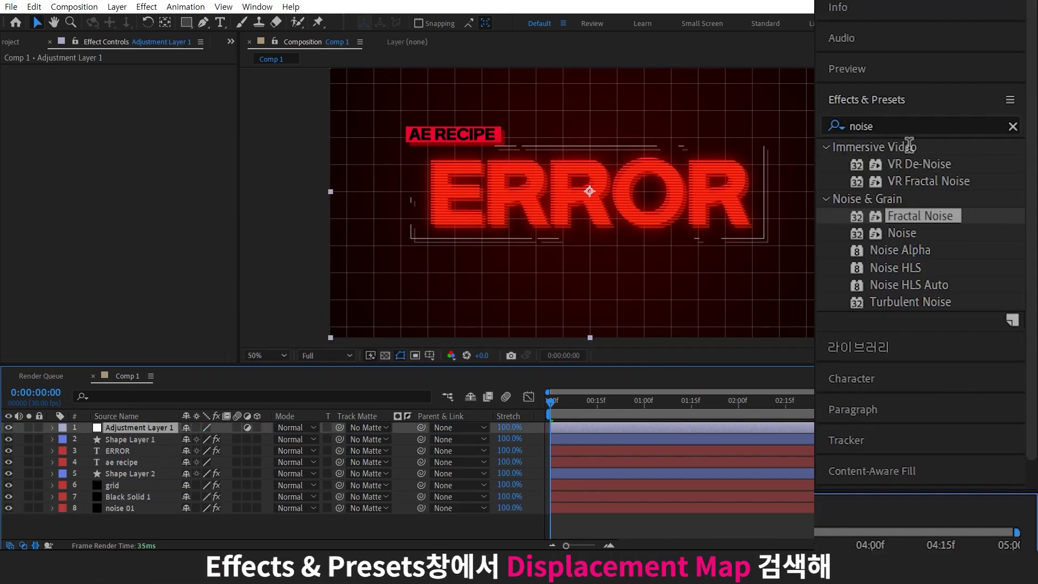
double_click(861, 126)
text(dis)
drag(931, 167, 128, 425)
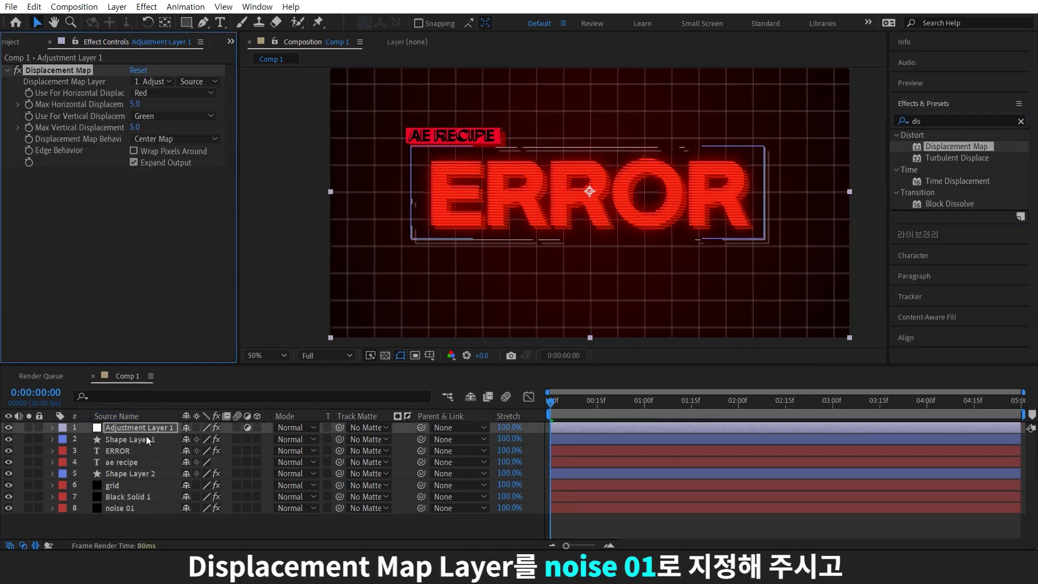
Use noise 01's Effects & Masks as the map, with Max Horizontal 20 and Max Vertical 0
click(173, 79)
click(168, 218)
click(215, 82)
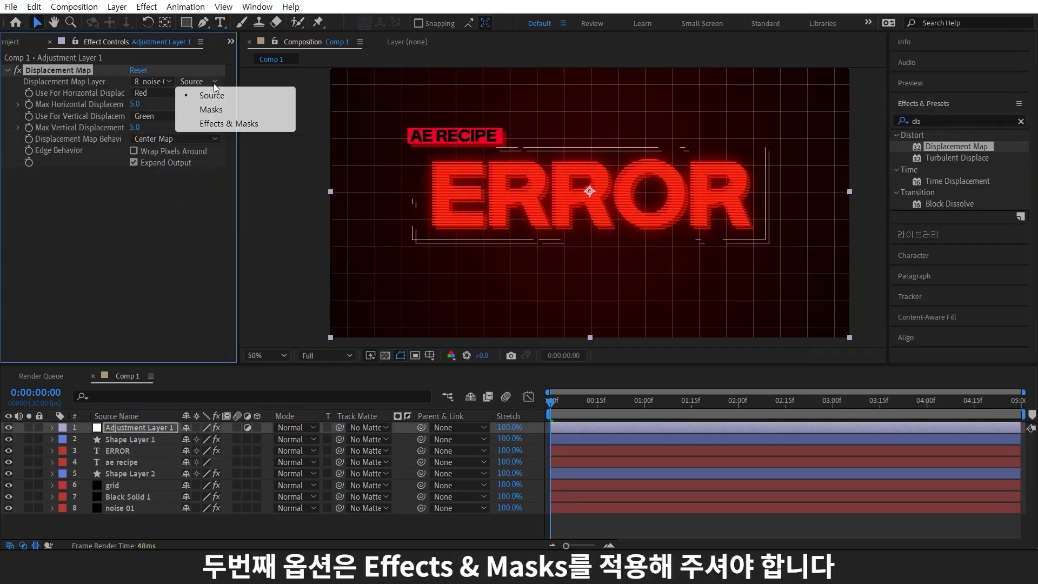
click(215, 123)
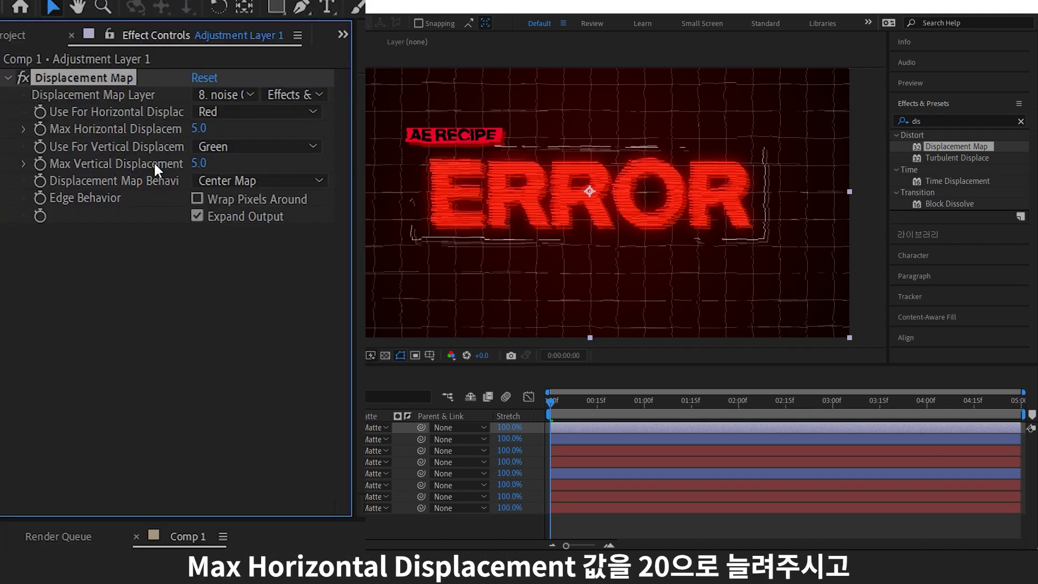
click(135, 104)
text(20)
key(Return)
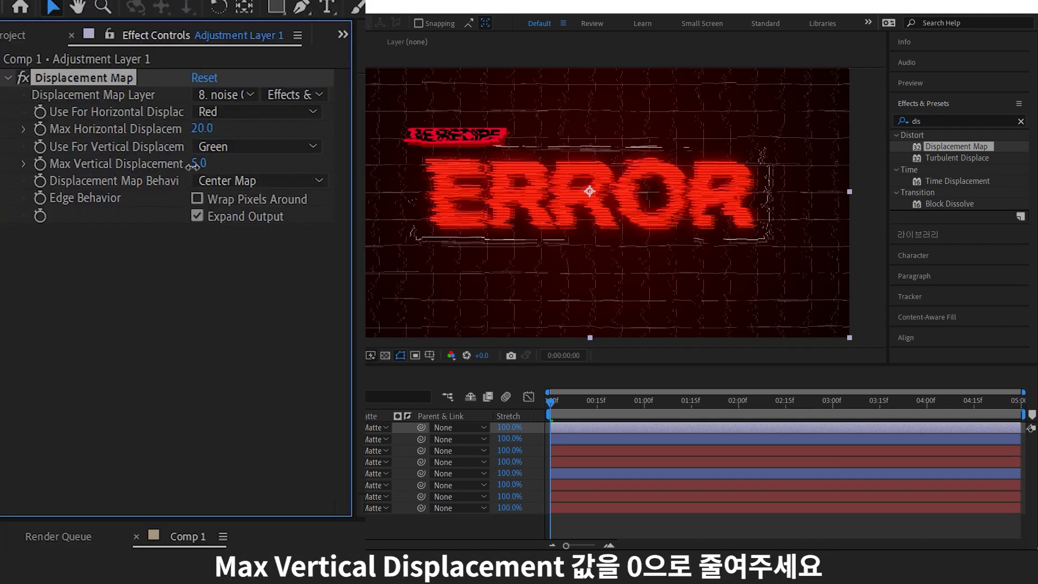
click(199, 163)
Duplicate the ERROR layer as ERROR 2 and copy Adjustment Layer 1's Displacement Map effect
click(136, 450)
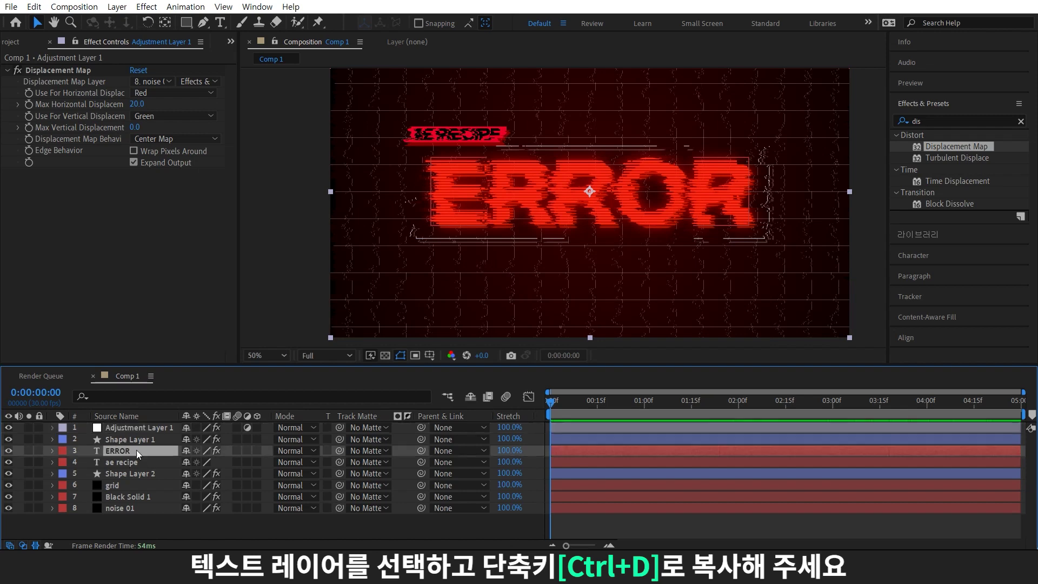
key(ctrl+d)
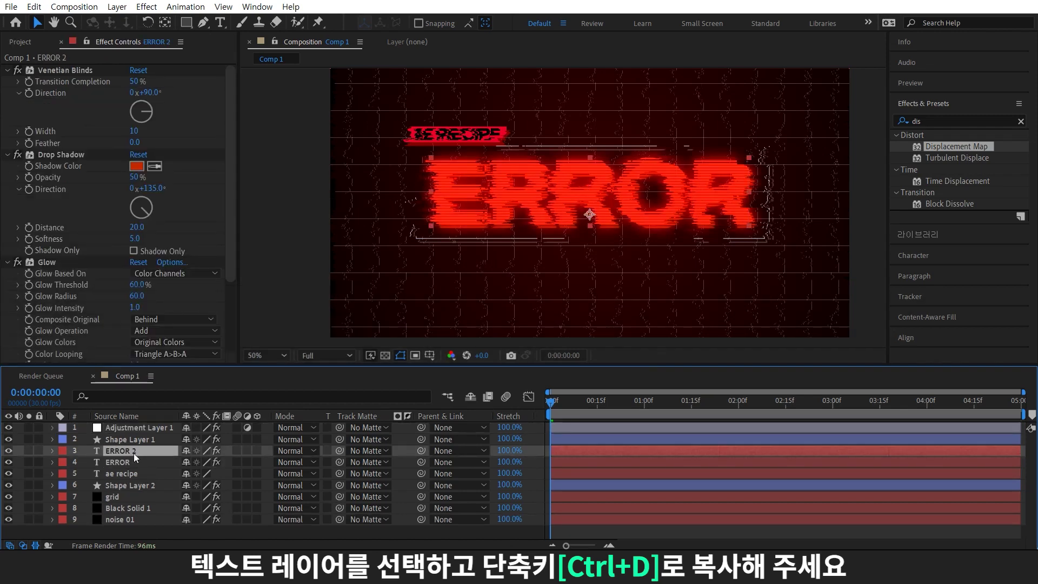
click(160, 428)
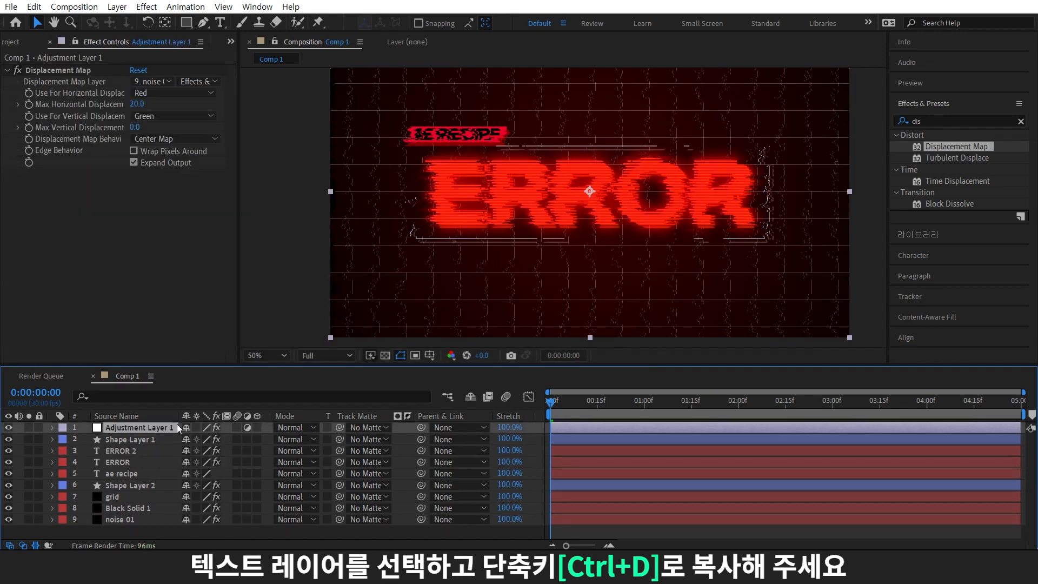
click(60, 71)
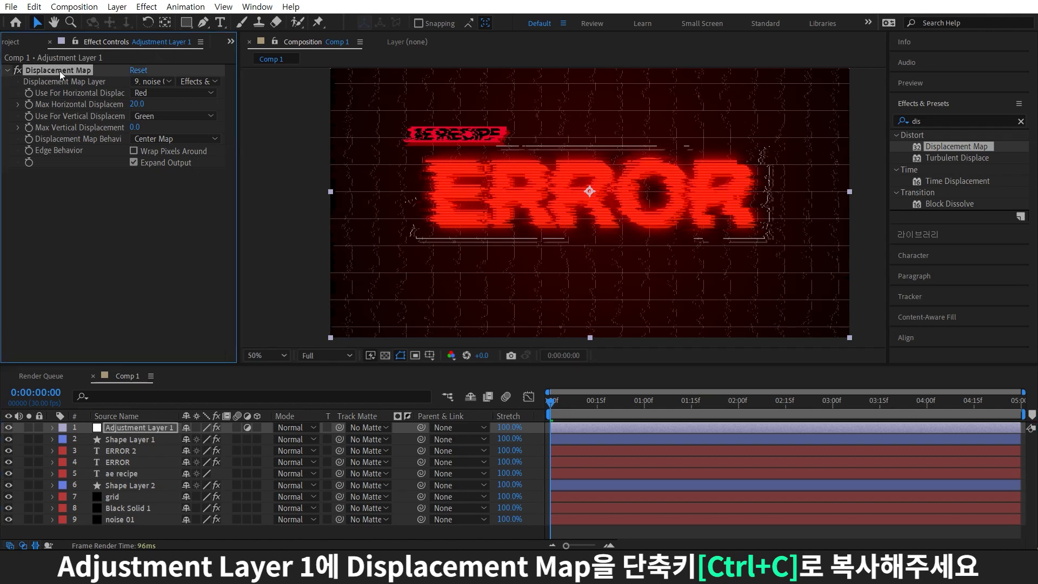
key(ctrl+c)
Paste the copied Displacement Map onto the ERROR 2 layer
click(155, 454)
key(ctrl+v)
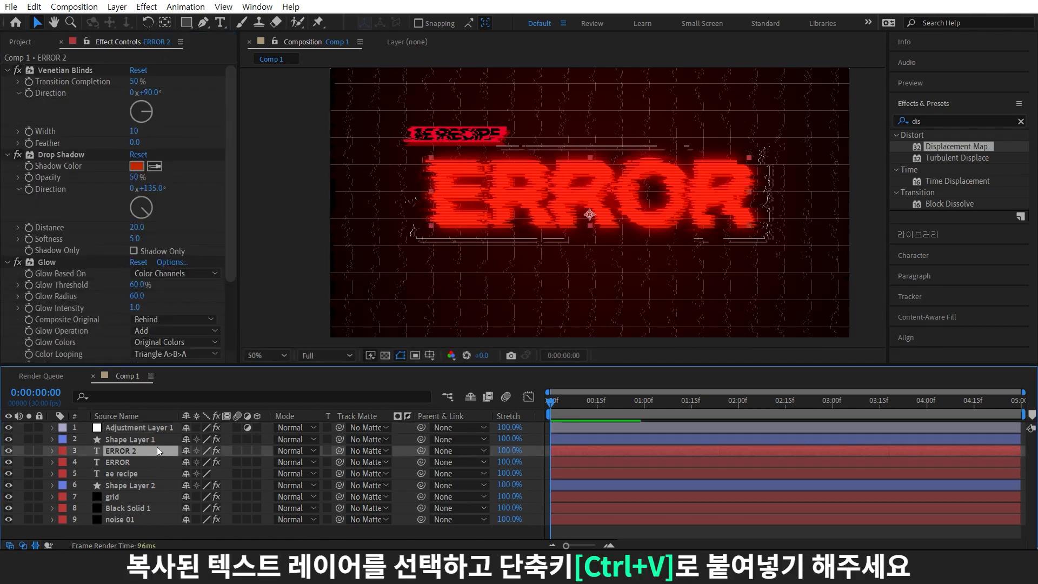
scroll(193, 275, down, 5)
scroll(191, 287, down, 2)
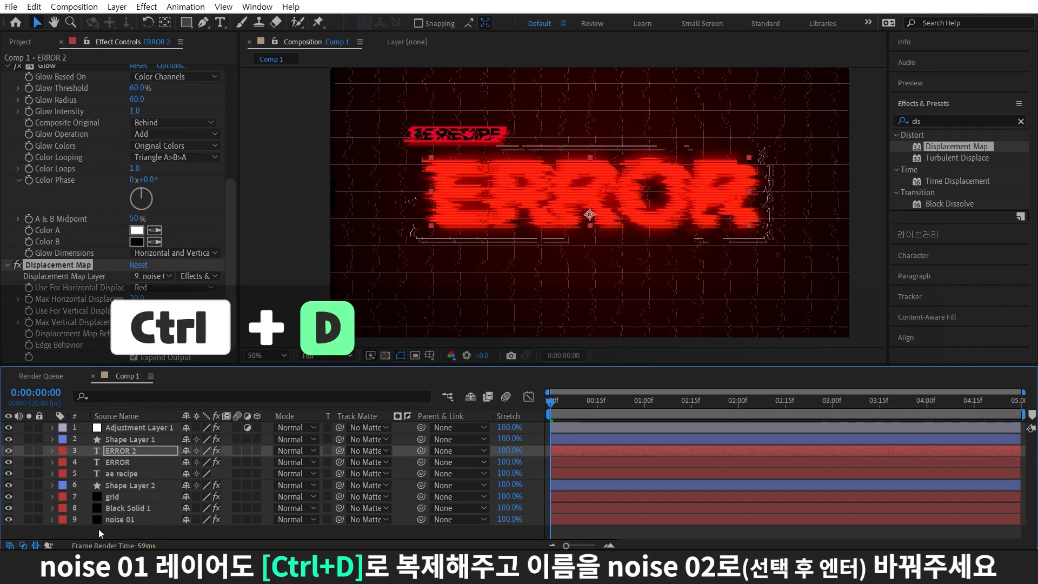
Duplicate noise 01 and rename the copy to noise 02
click(135, 518)
key(ctrl+d)
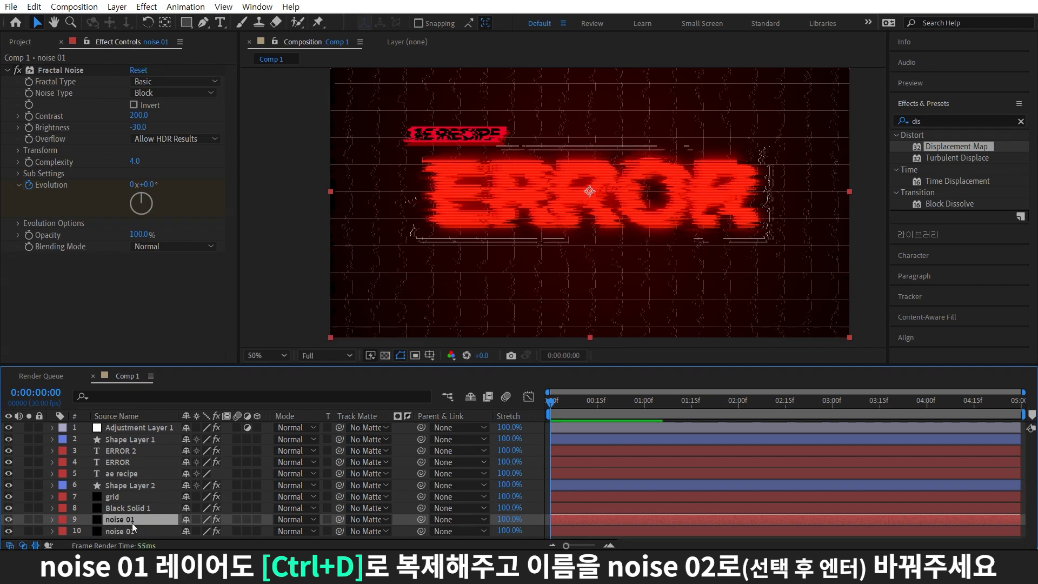
key(Return)
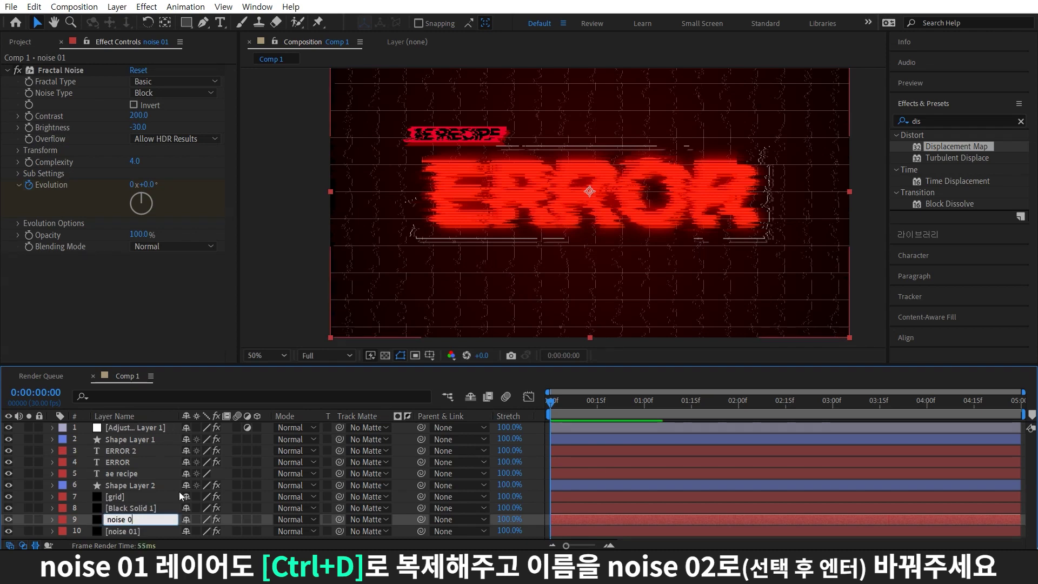
text(2)
key(Return)
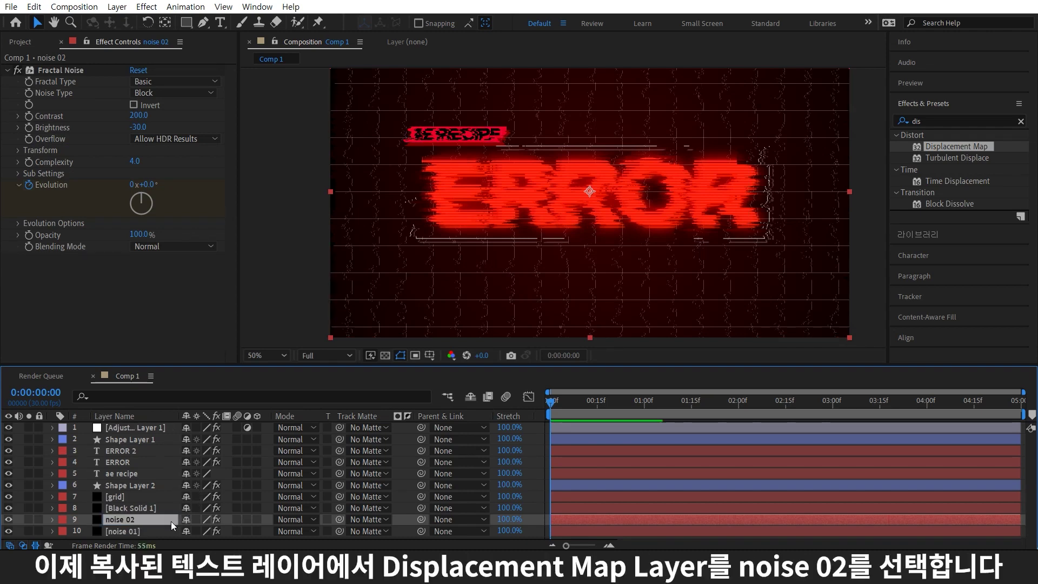
click(137, 451)
Point ERROR 2's Displacement Map at noise 02, with Max Horizontal 714 and Max Vertical 1127
scroll(180, 304, down, 5)
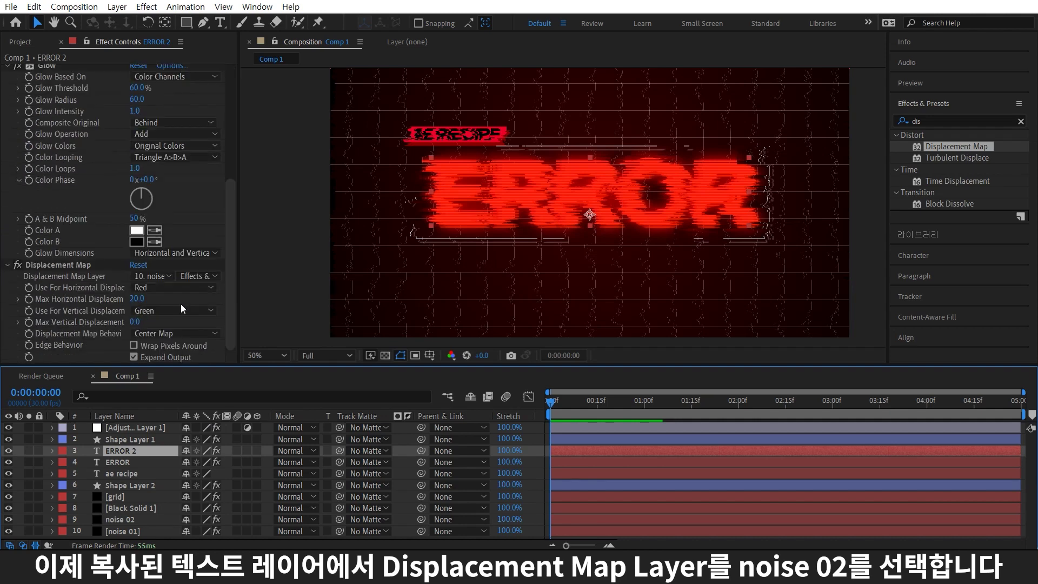
click(152, 276)
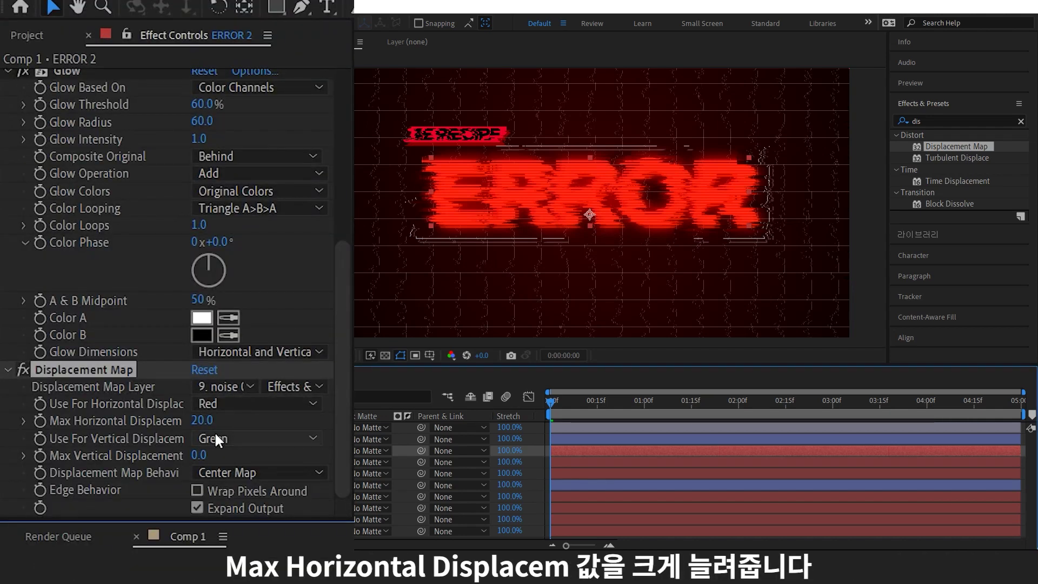
mouse_move(200, 420)
mouse_down()
mouse_move(688, 256)
mouse_move(638, 290)
mouse_move(615, 292)
mouse_up()
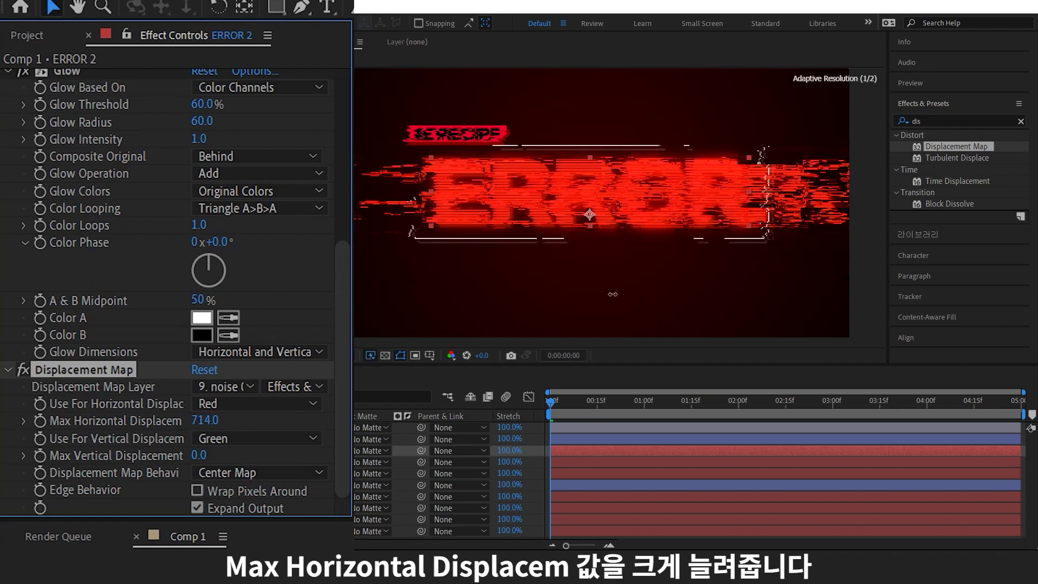
drag(197, 455, 832, 213)
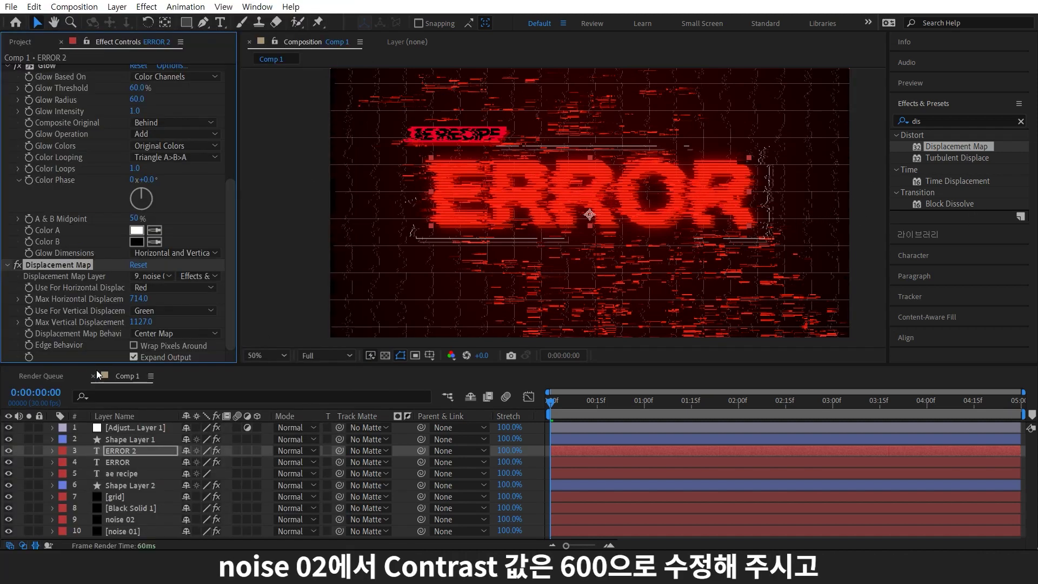
Give noise 02 Contrast 600, Brightness -220, Scale Height 9 and Complexity 1
click(124, 520)
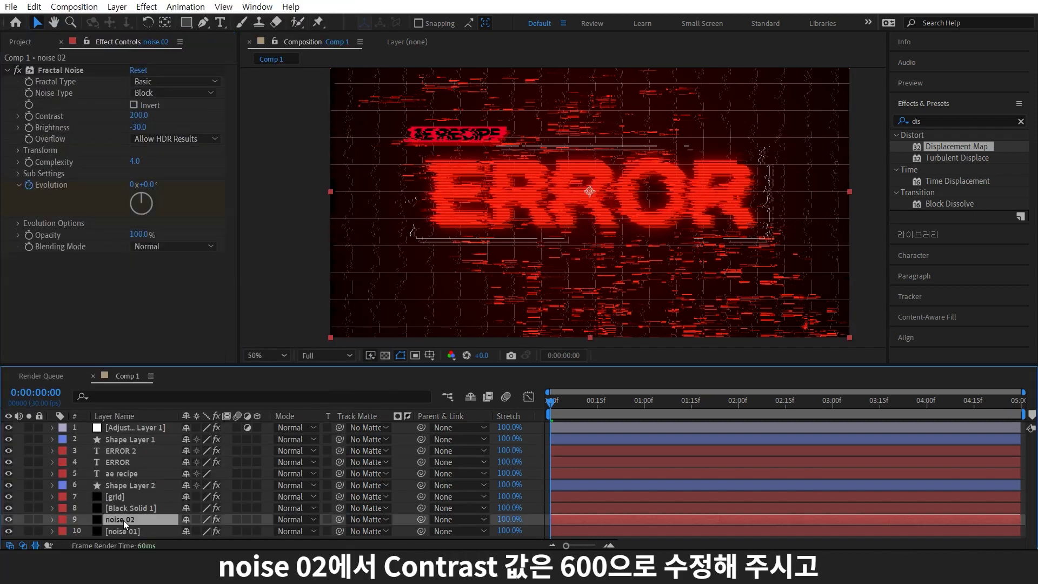
click(146, 115)
text(600)
key(Return)
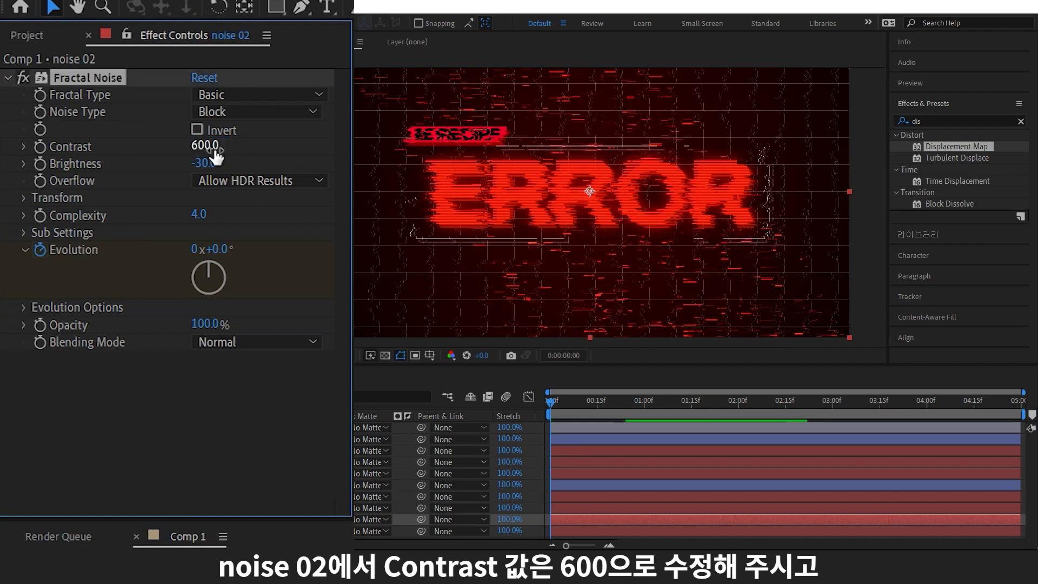
click(209, 162)
text(-220)
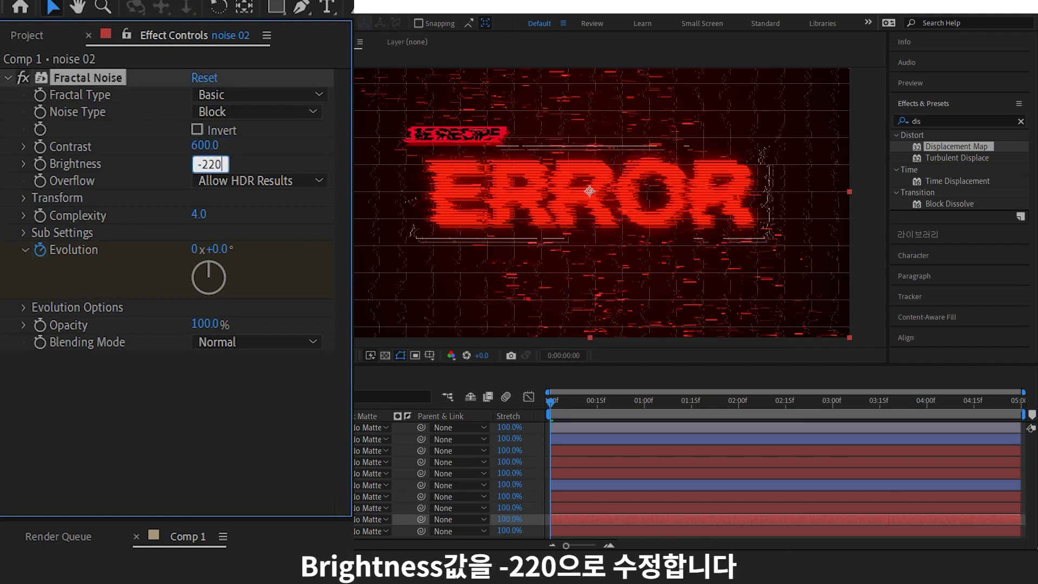
key(Return)
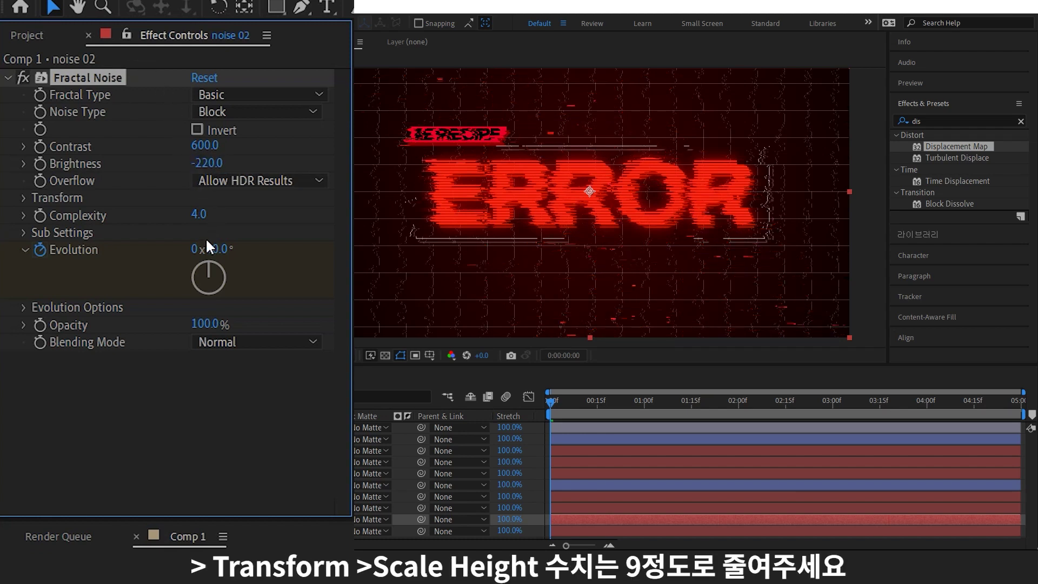
click(24, 198)
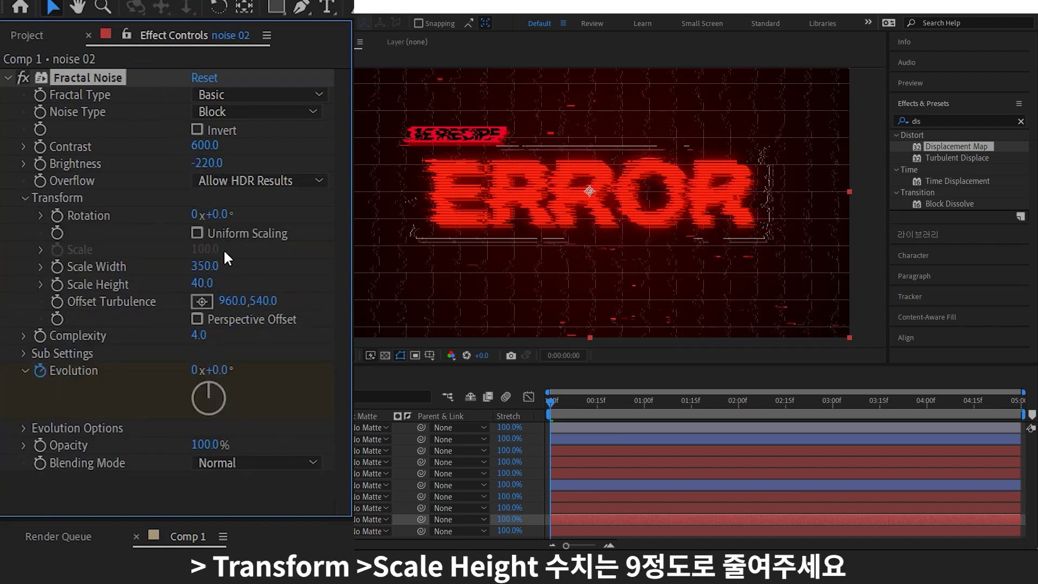
click(202, 283)
text(9)
key(Return)
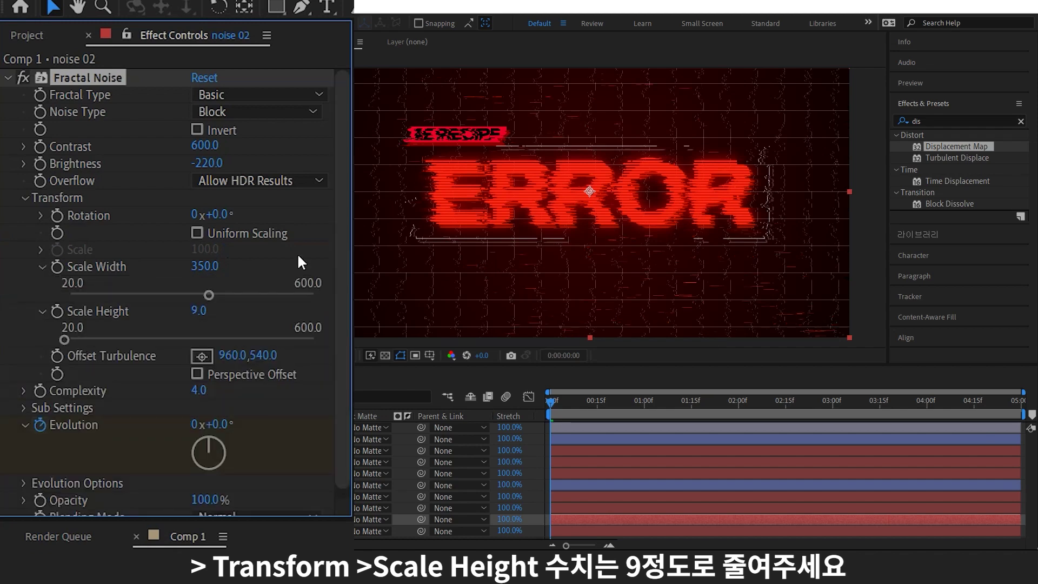
key(space)
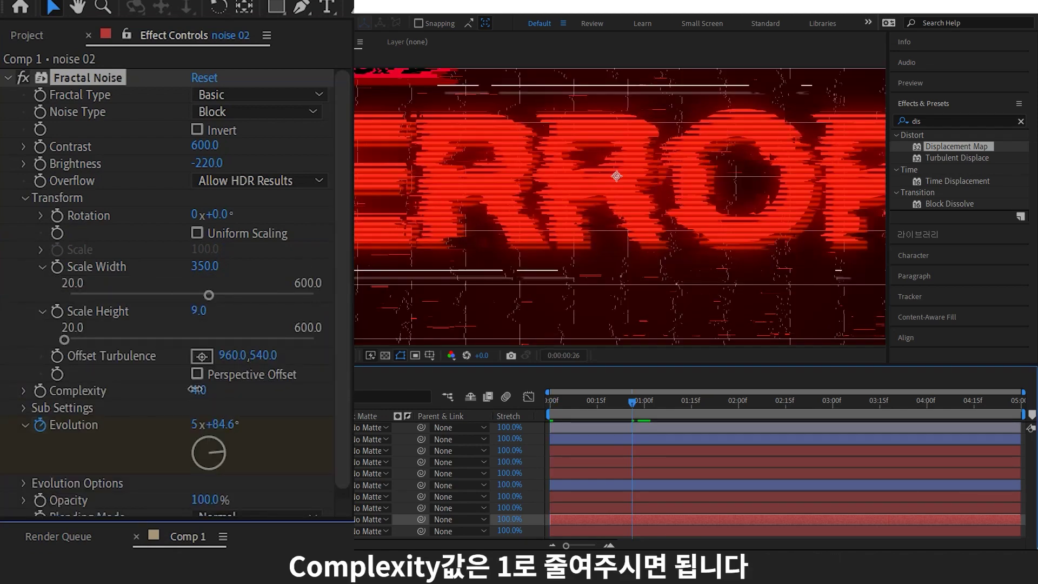
drag(197, 389, 181, 389)
Add Adjustment Layer 2 at the top with a Noise effect at 20%
key(ctrl+alt+y)
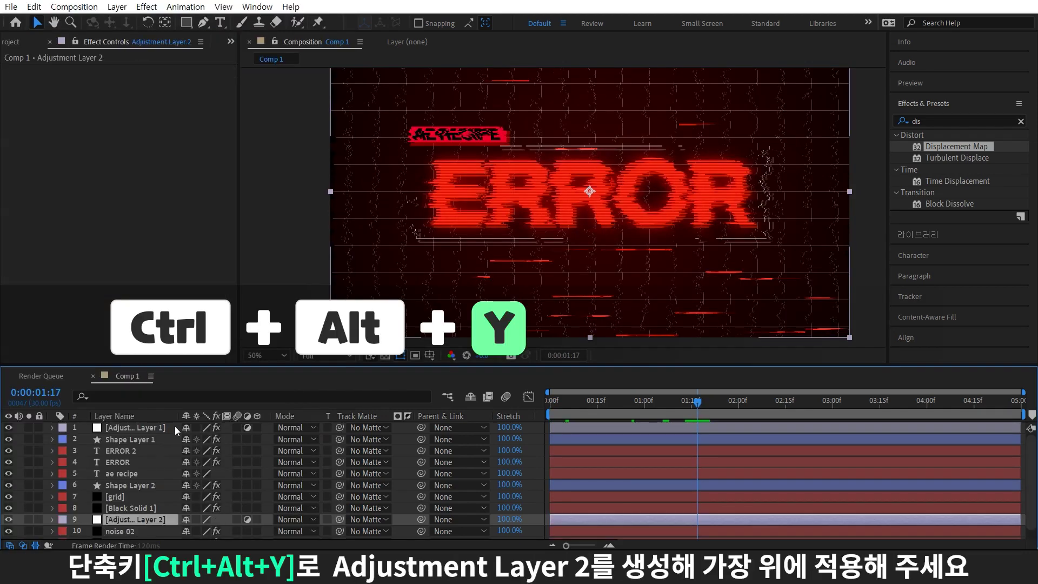
drag(125, 520, 162, 421)
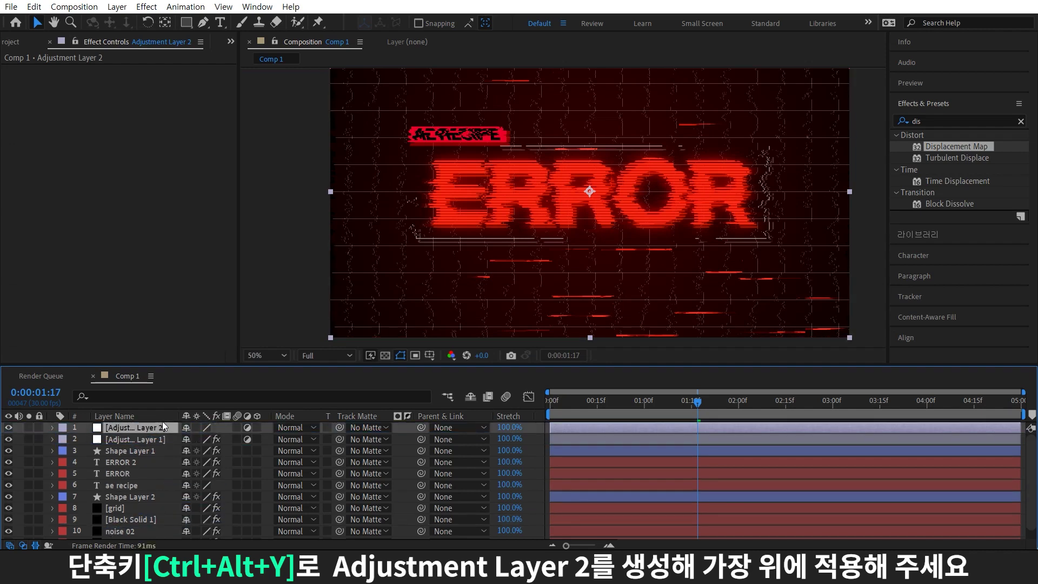
double_click(985, 123)
text(noise)
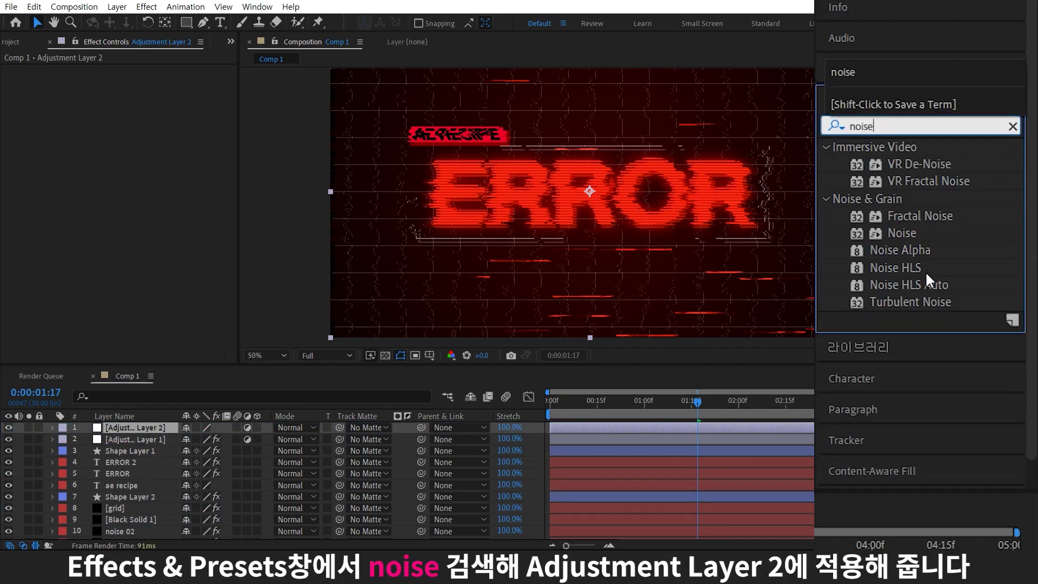
drag(902, 233, 135, 428)
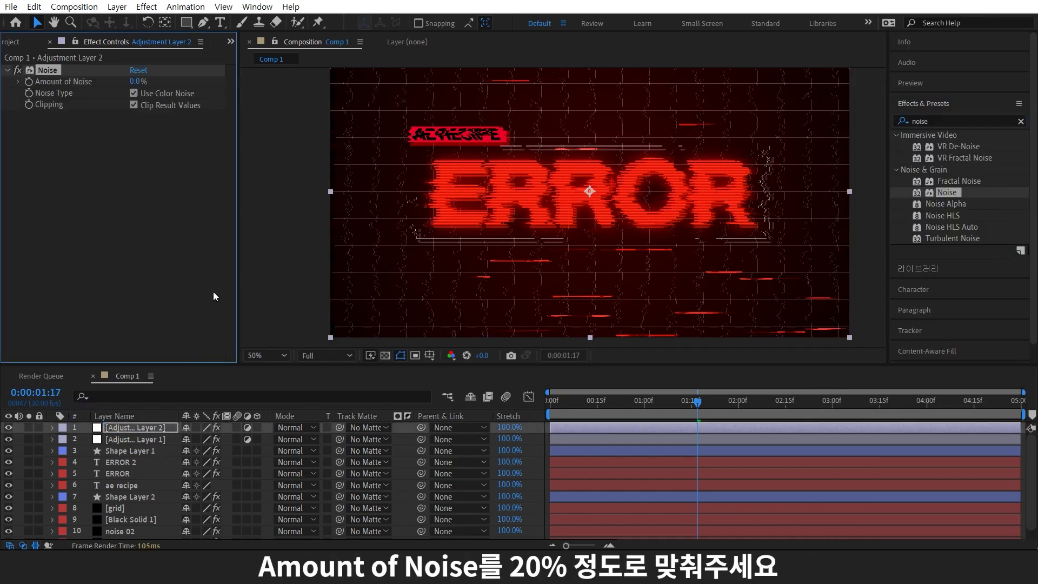
click(136, 81)
text(20)
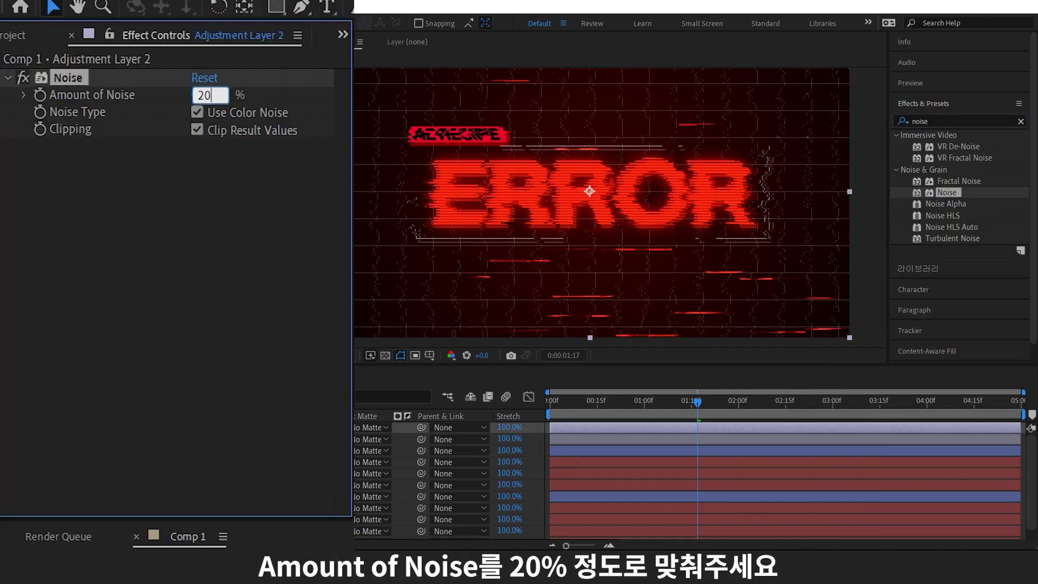
key(Return)
key(period)
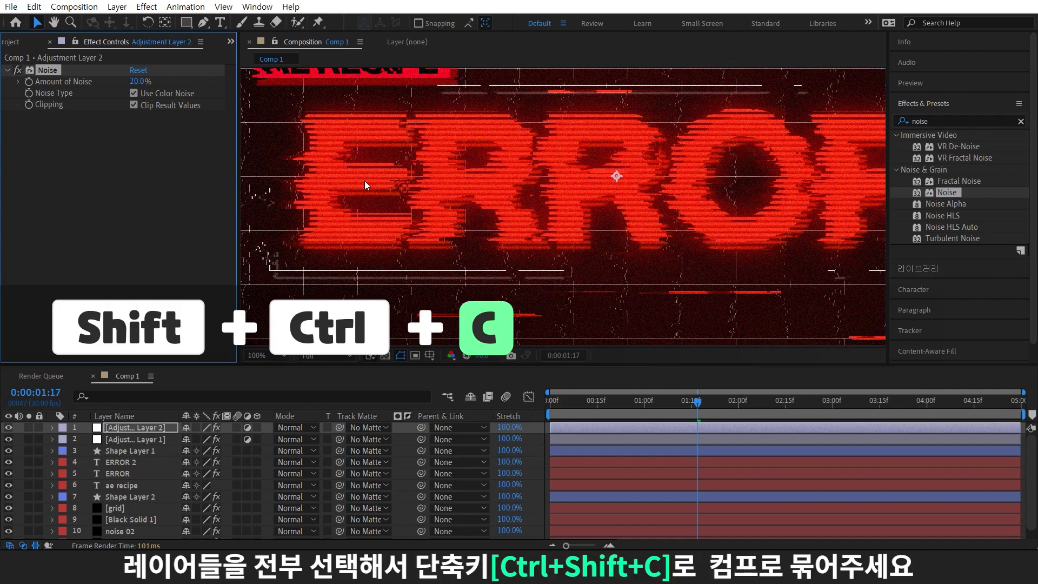
Precompose all layers into Pre-comp 1
click(150, 431)
key(ctrl+a)
key(ctrl+shift+c)
key(Return)
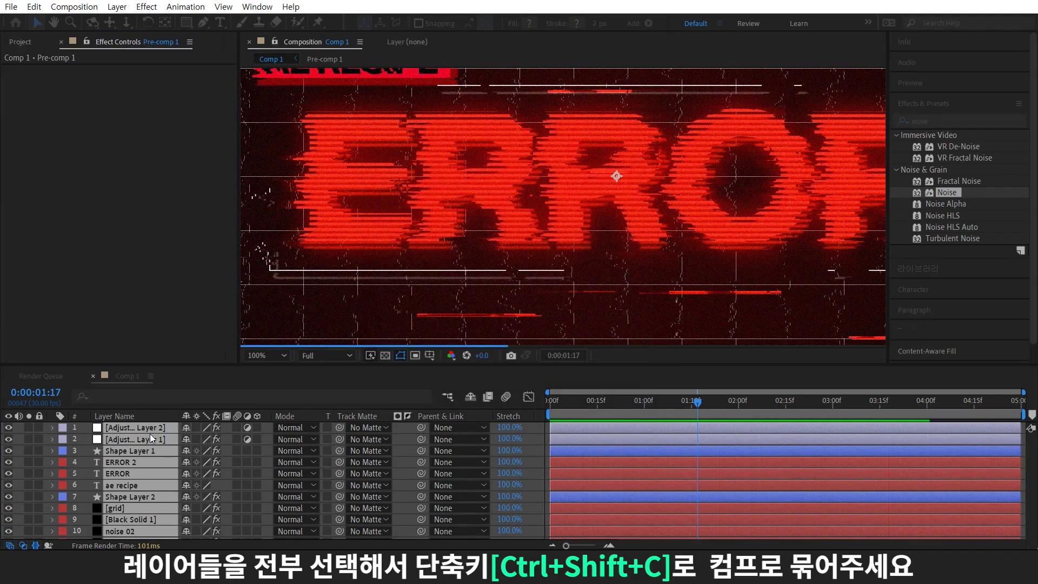
key(comma)
key(comma)
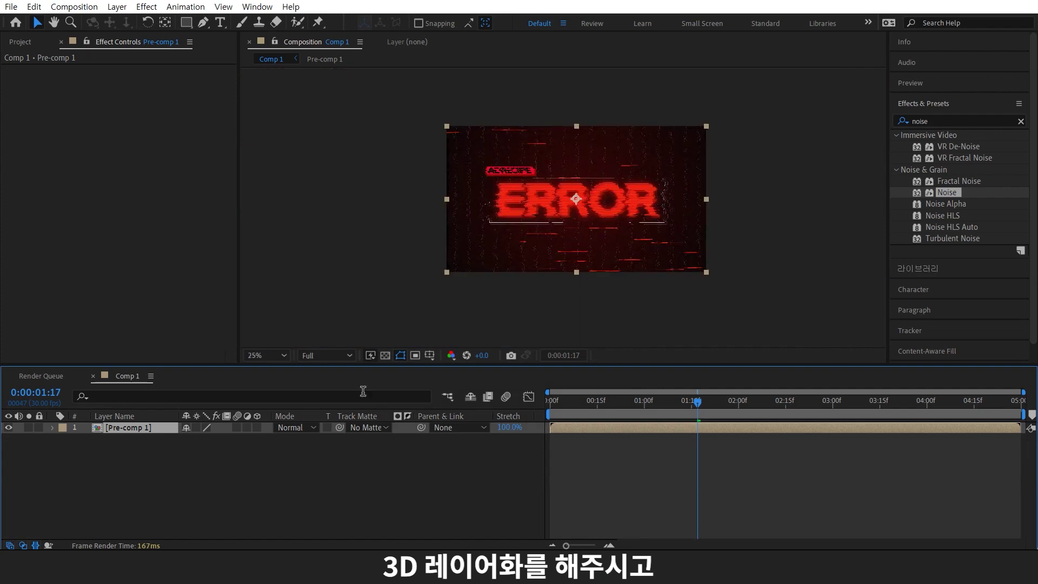
Make Pre-comp 1 a 3D layer and add Camera 1 with depth of field enabled
click(257, 427)
right_click(280, 464)
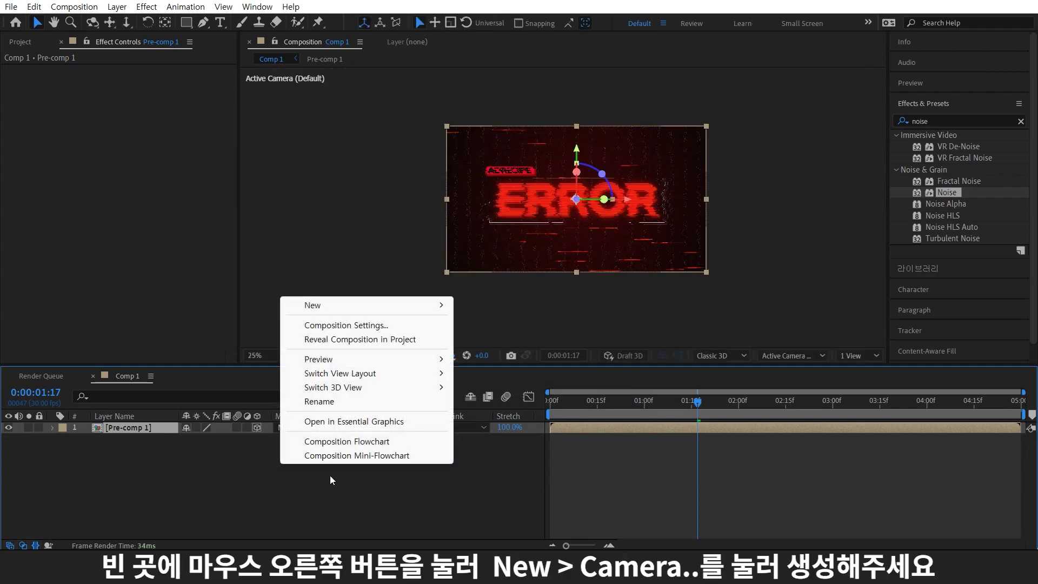
mouse_move(422, 310)
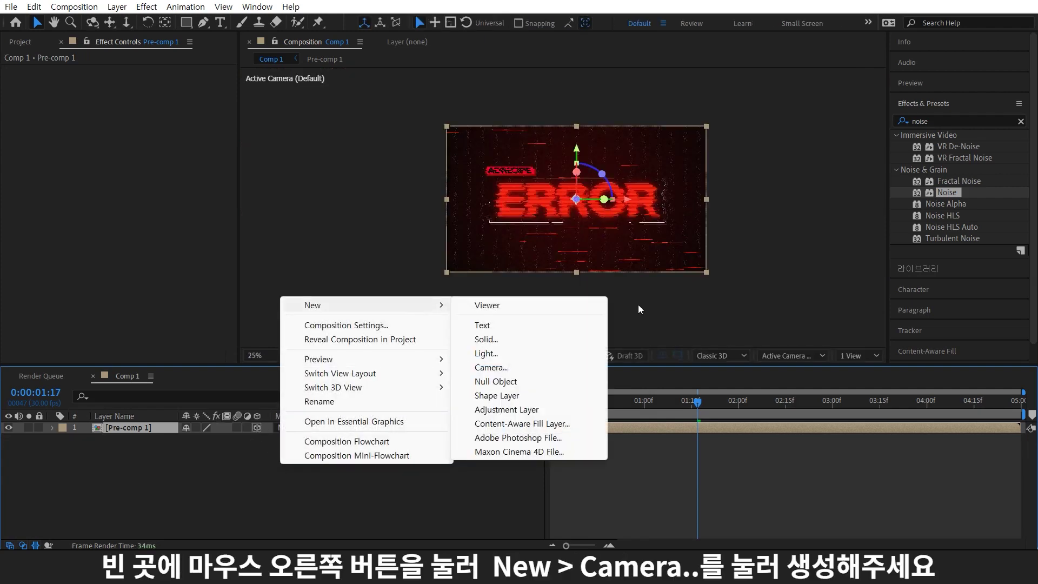
click(552, 367)
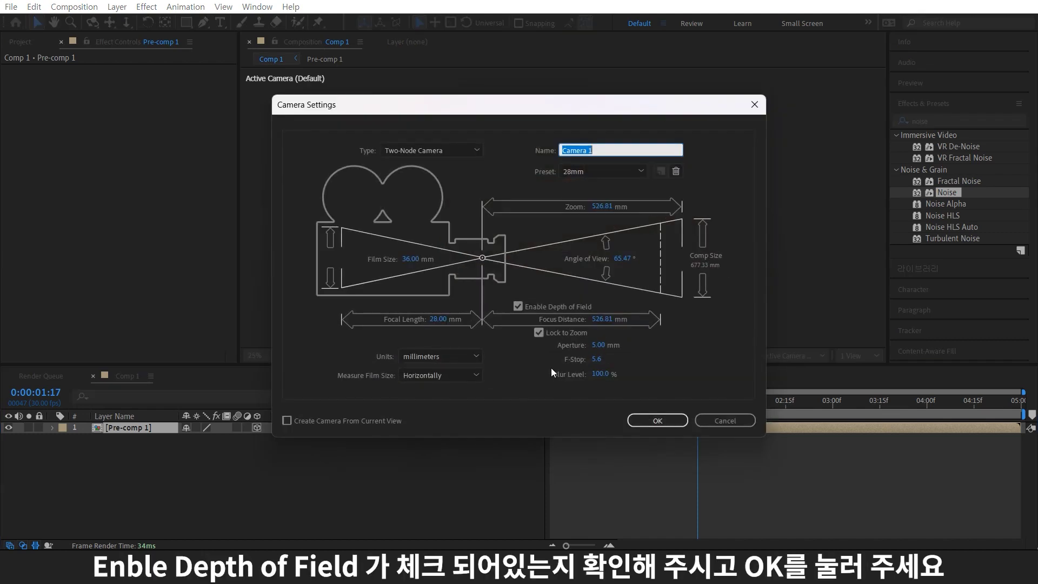
click(644, 422)
click(170, 438)
key(r)
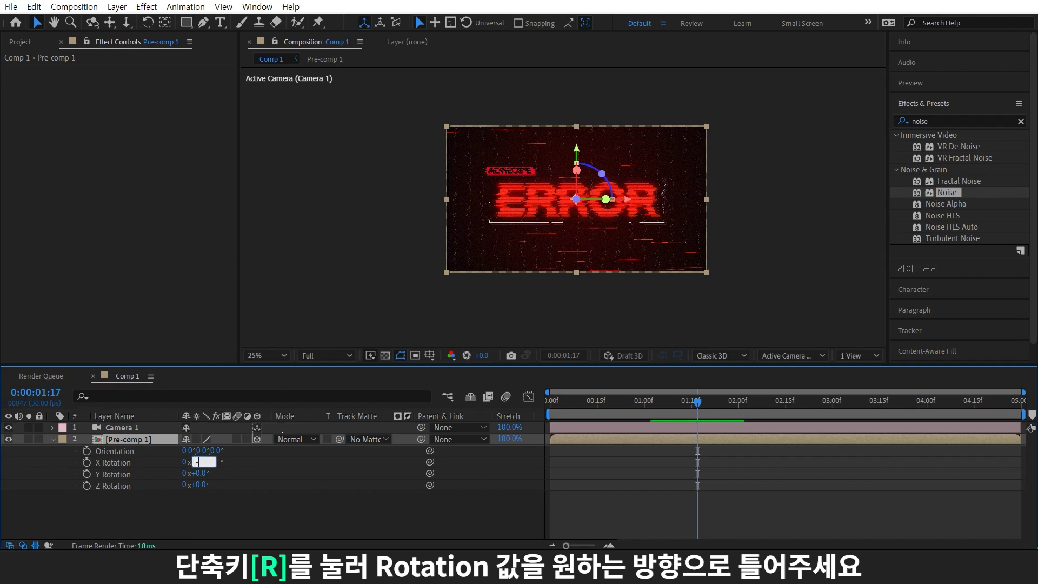
Tilt Pre-comp 1 to X Rotation -10° and Y Rotation 25°
text(-10)
key(Return)
click(196, 473)
text(25)
key(Return)
key(period)
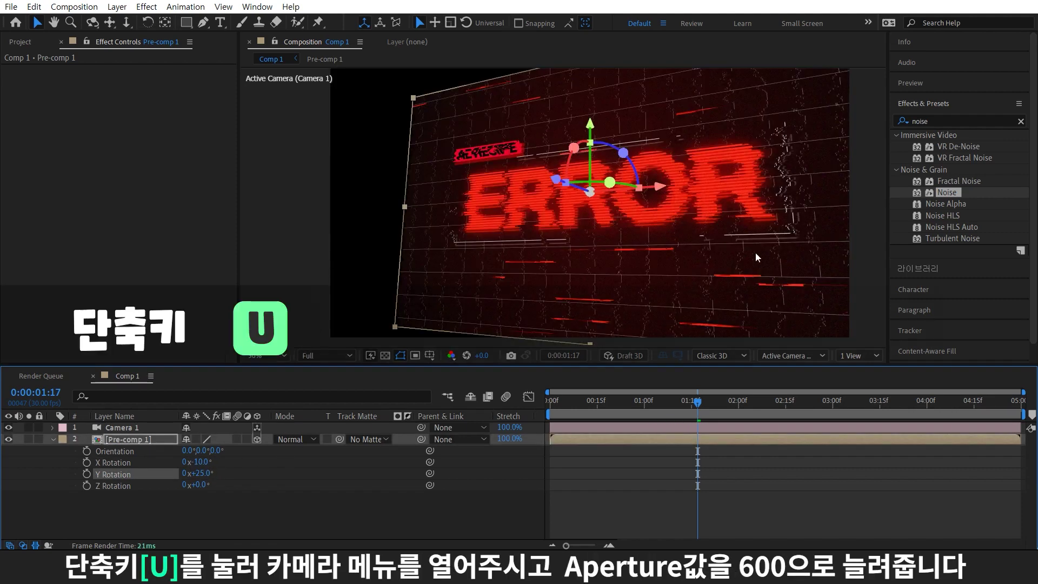
Set Camera 1's Aperture to 600 pixels
click(148, 428)
key(u)
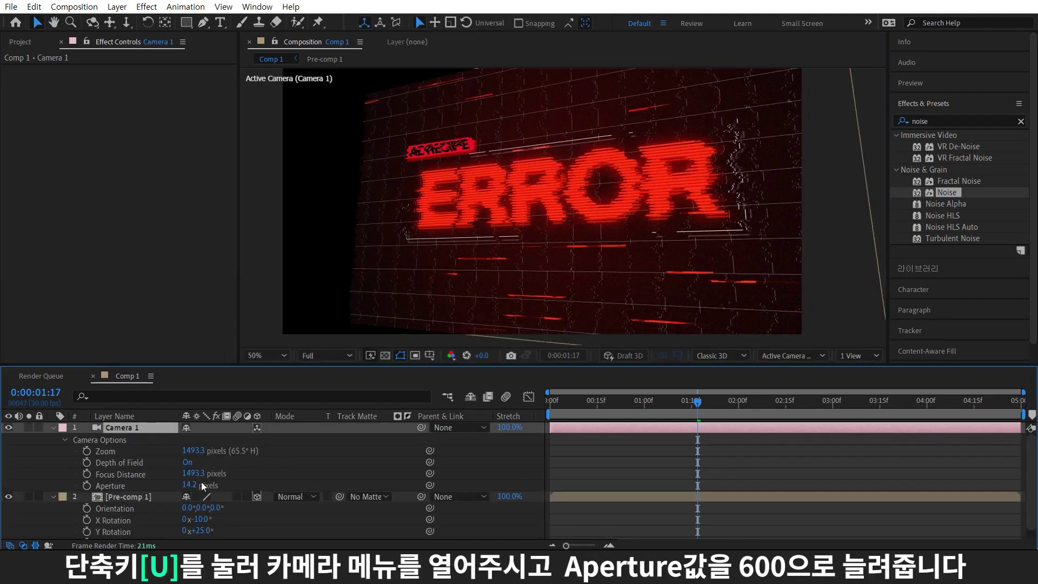
click(193, 485)
text(600)
key(Return)
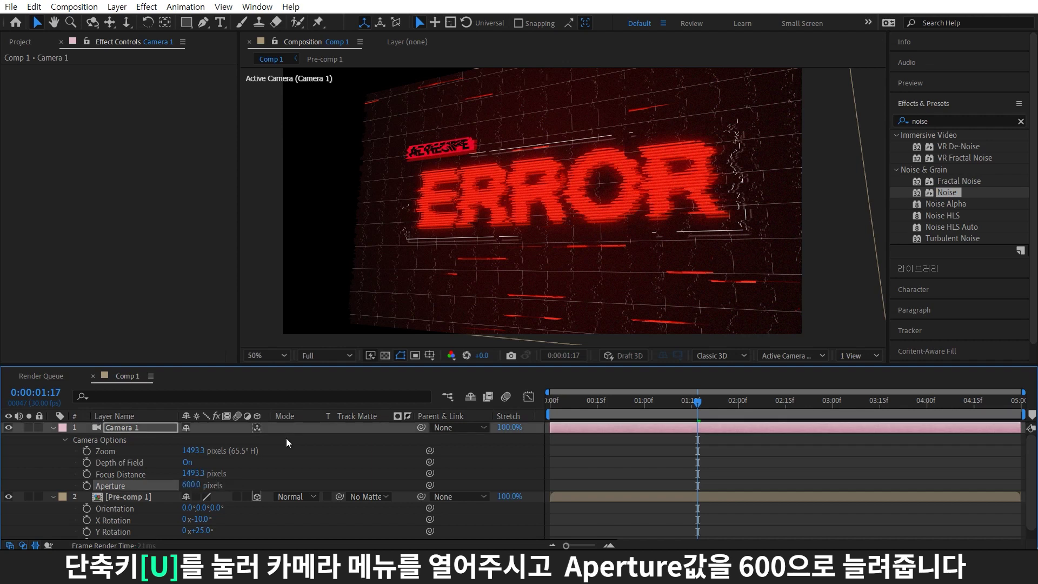
key(ctrl+5)
Tile Pre-comp 1 with CC RepeTile (Left 1314, Down 645, Up 1246) and add Adjustment Layer 3
text(tile)
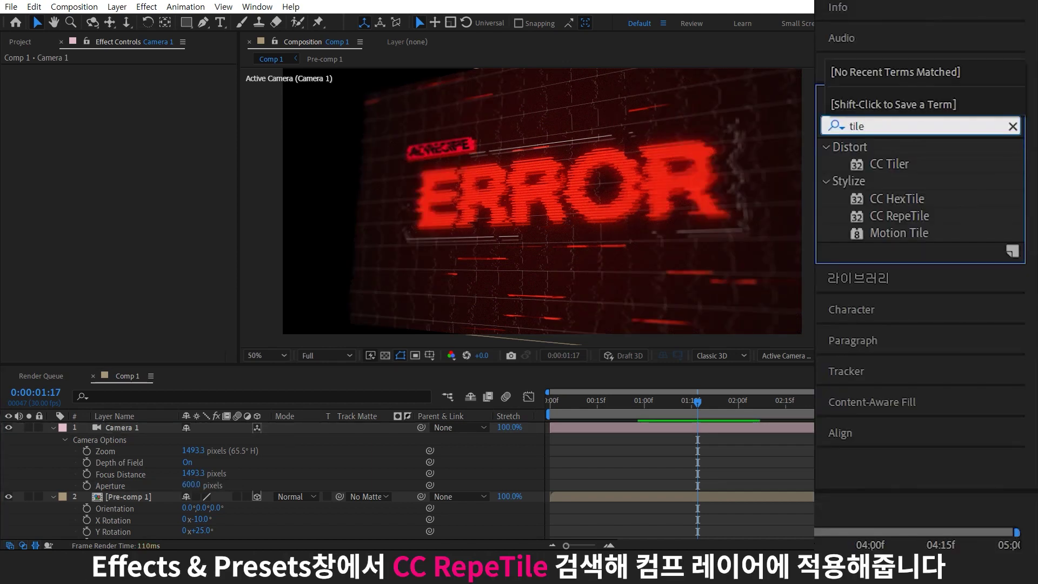
drag(899, 215, 674, 304)
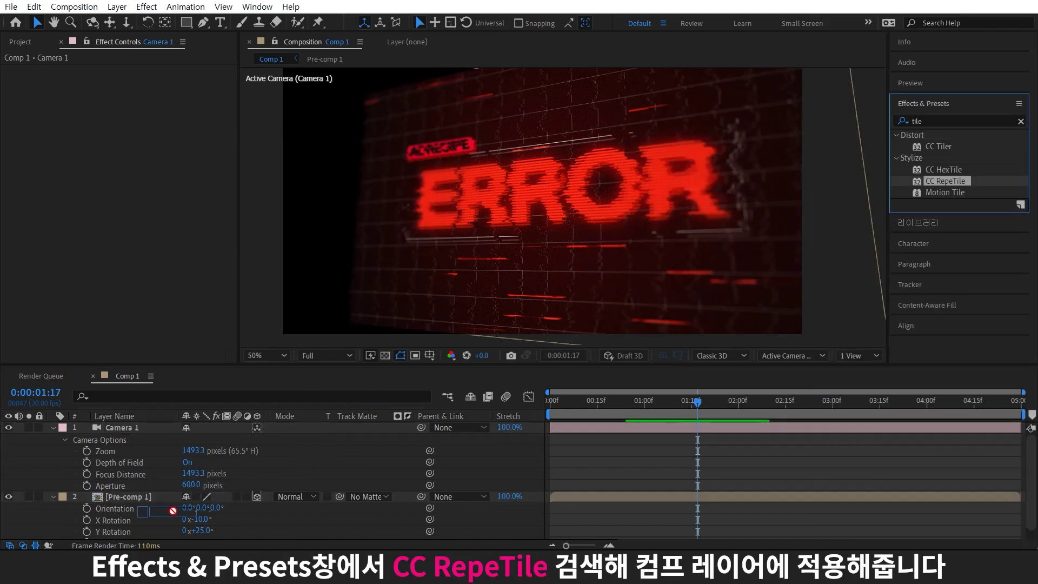
mouse_move(195, 112)
mouse_down()
mouse_move(265, 111)
mouse_move(230, 128)
mouse_move(262, 145)
mouse_up()
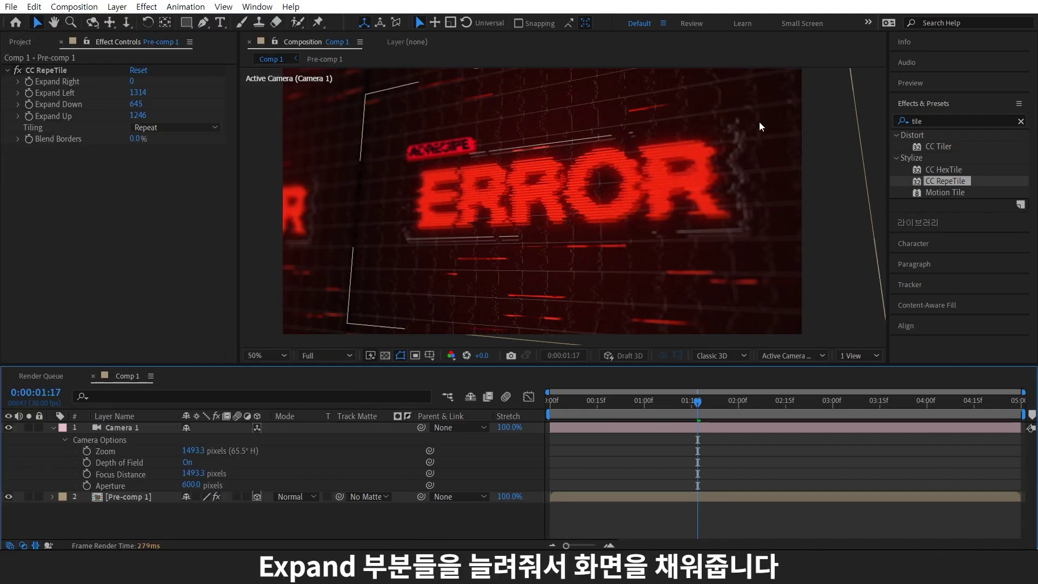
key(ctrl+alt+y)
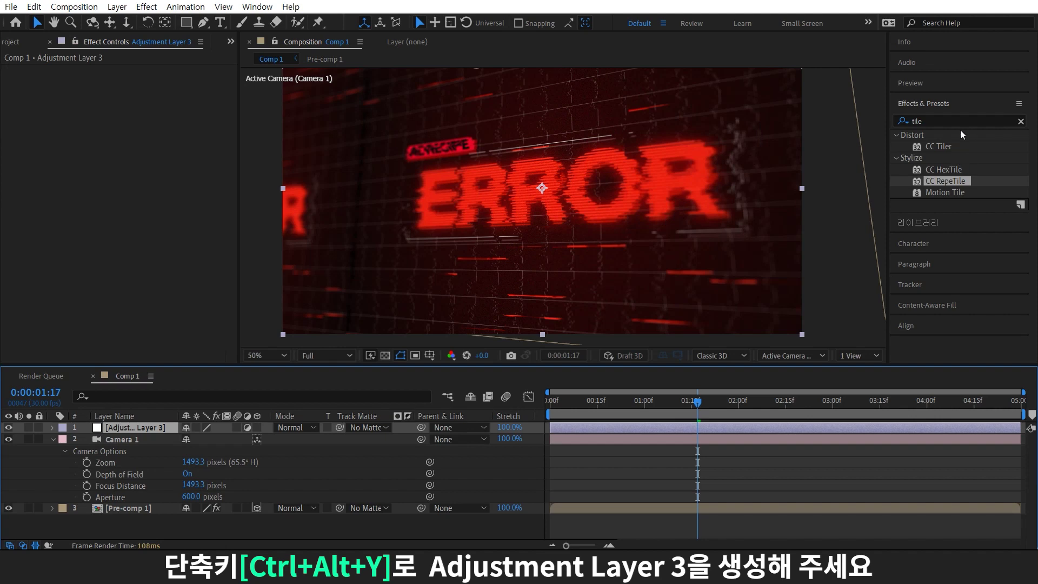
Add CC Vignette to Adjustment Layer 3, centre it at 1022,546 on ERROR, and preview the result
click(930, 121)
text(vin)
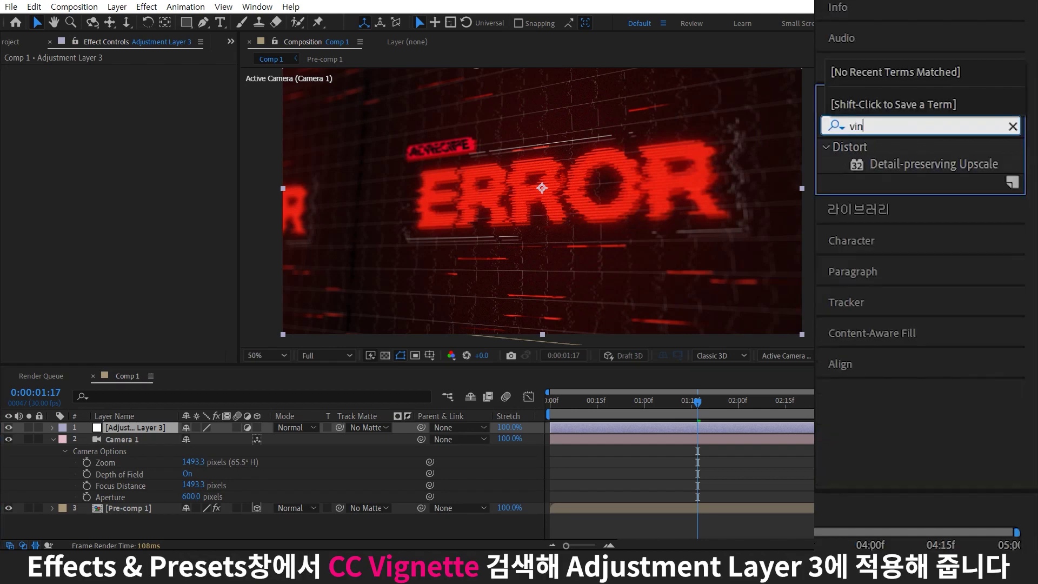
text(e)
key(BackSpace)
key(BackSpace)
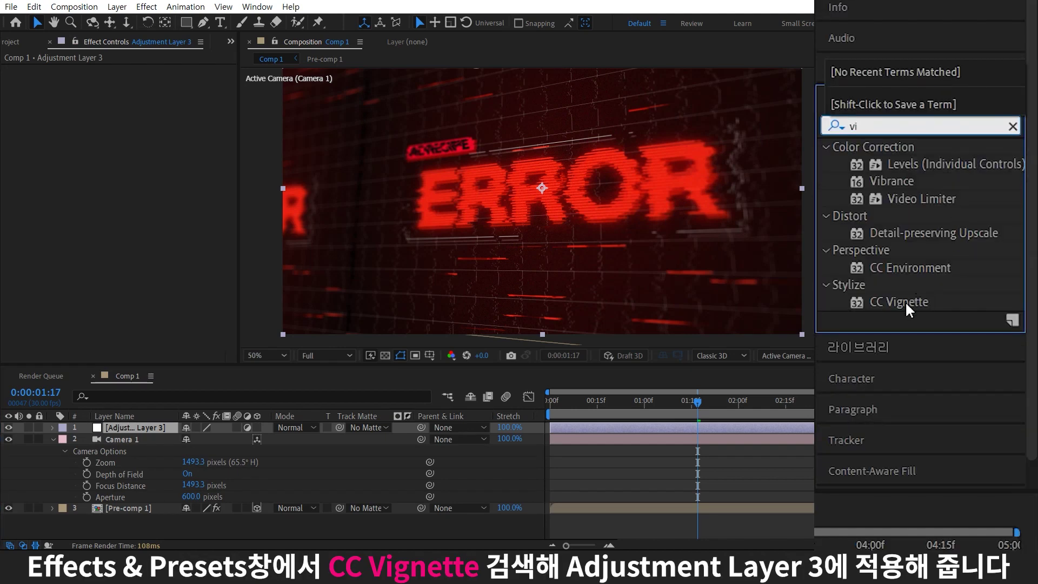
double_click(907, 304)
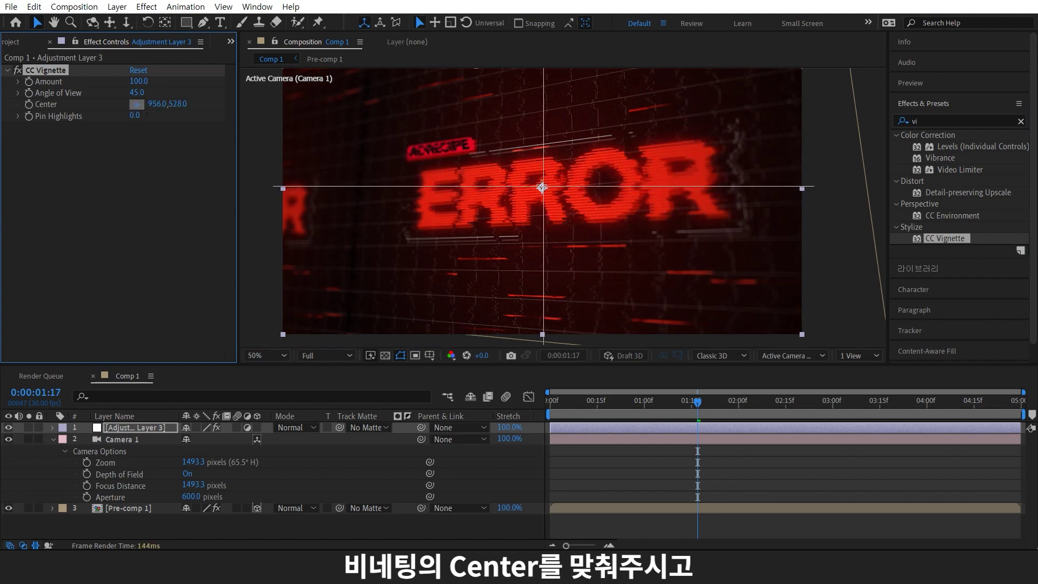
drag(543, 187, 555, 189)
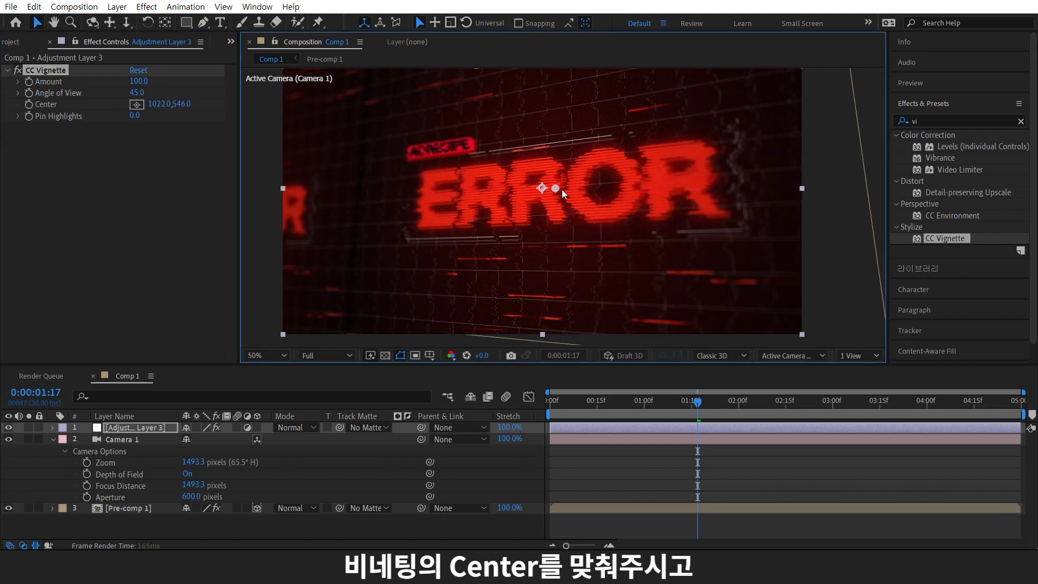
key(space)
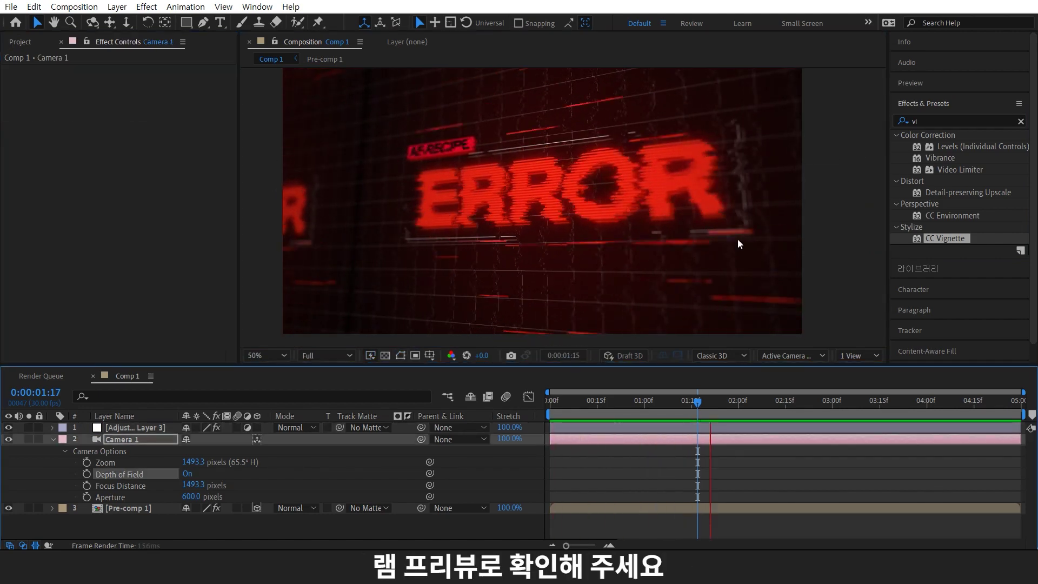